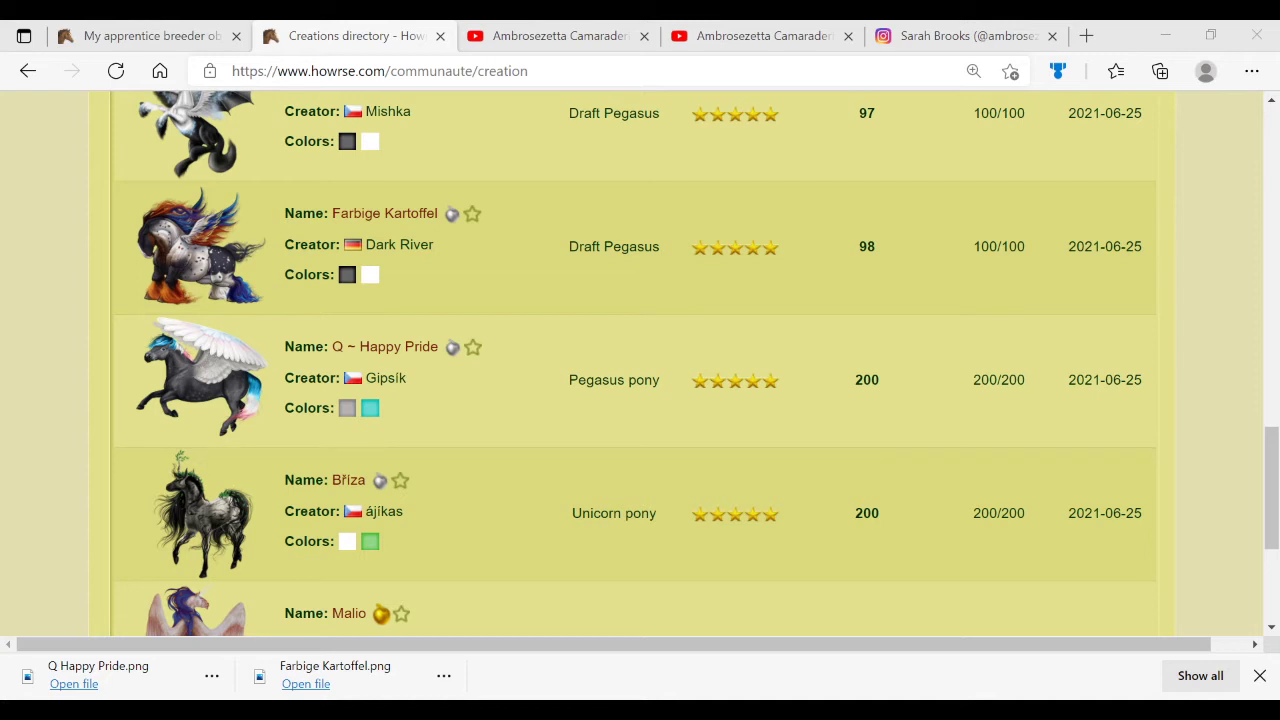
- Switch to GIMP and add the Q Happy Pride.png image as a layer on a new transparent portrait canvas
{"action": "left_click", "coordinate": [716, 531]}
{"action": "key", "text": "alt+Tab"}
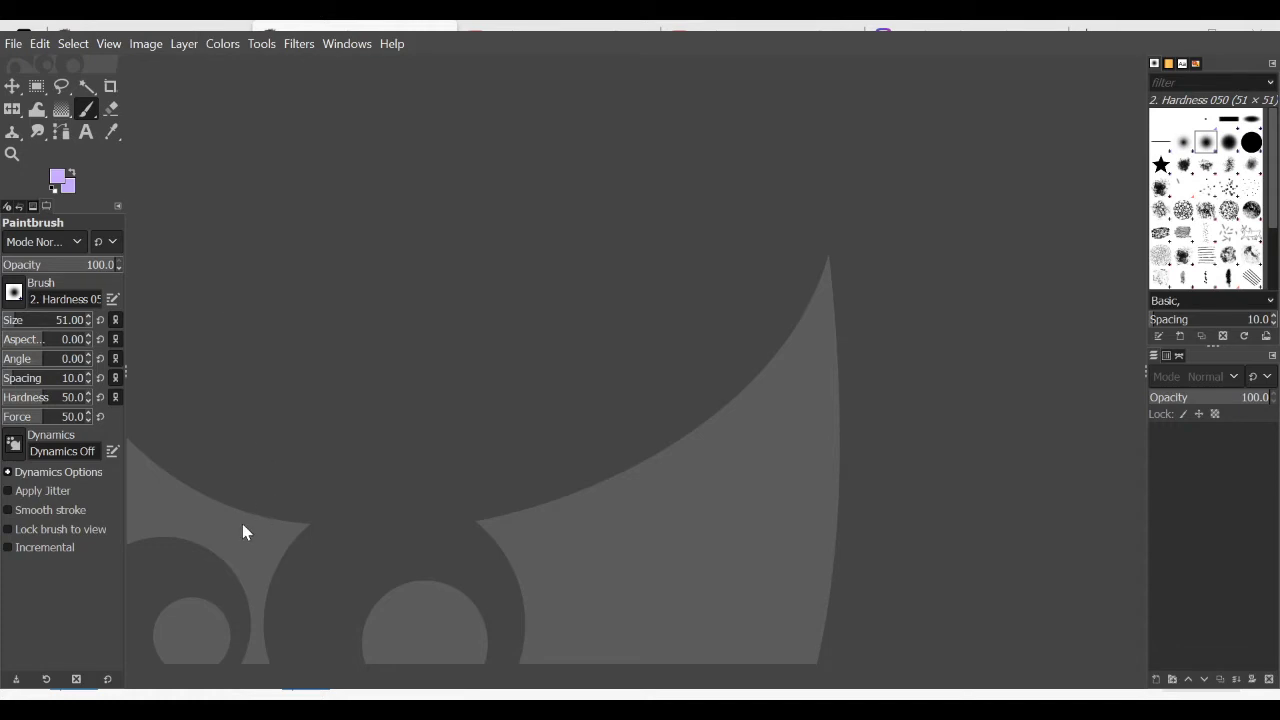
{"action": "left_click", "coordinate": [347, 516]}
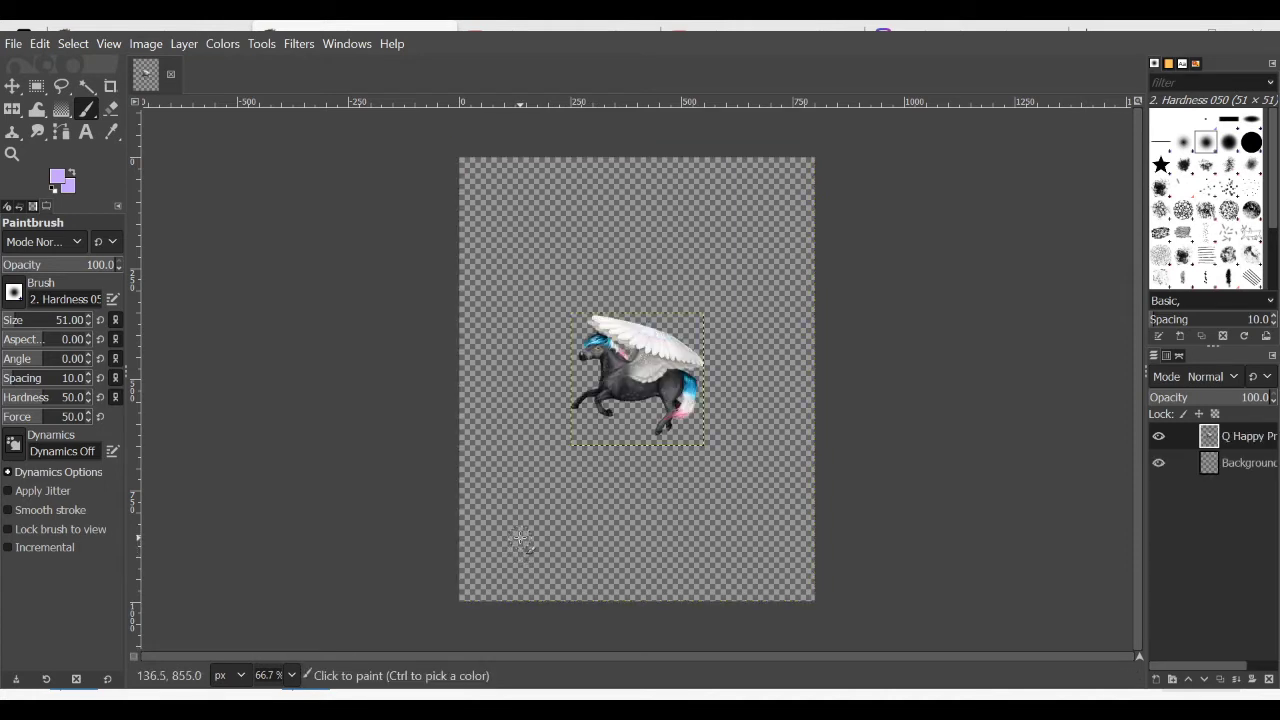
- Enlarge the Q Happy Pride layer, undo the stray paint dab, and move the horse to the canvas's upper right
{"action": "left_click", "coordinate": [186, 46]}
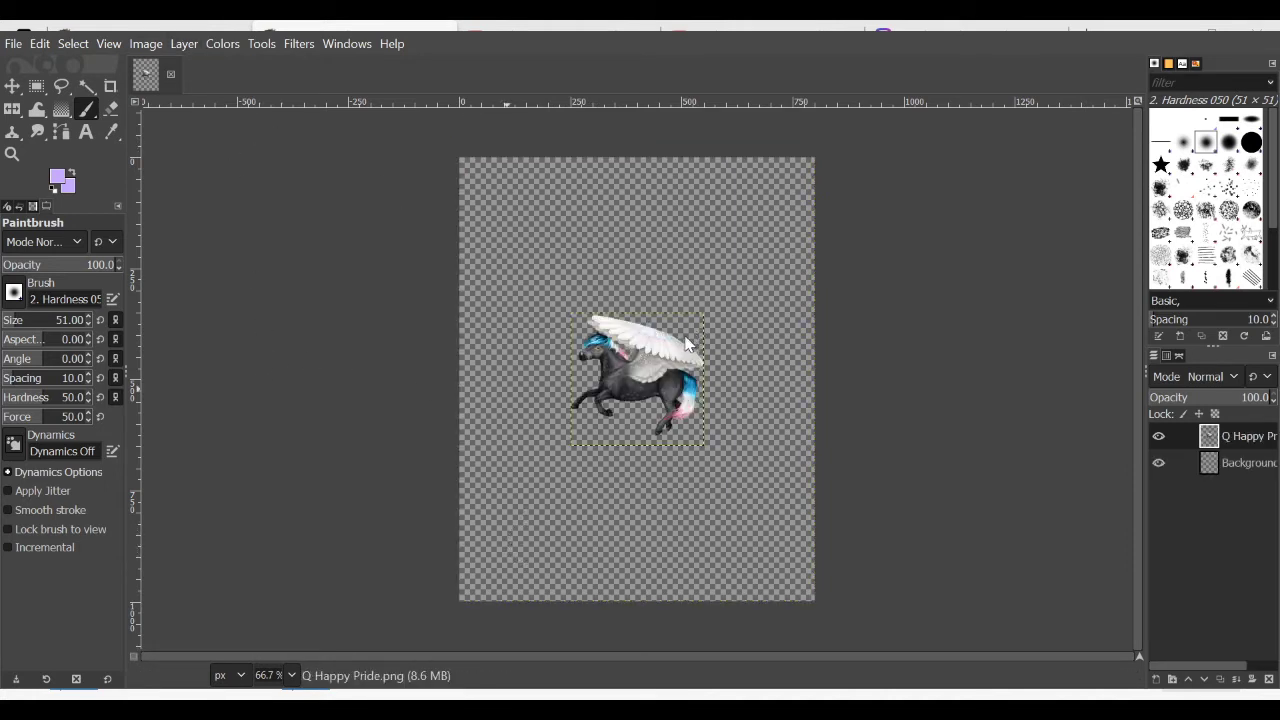
{"action": "left_click", "coordinate": [686, 489]}
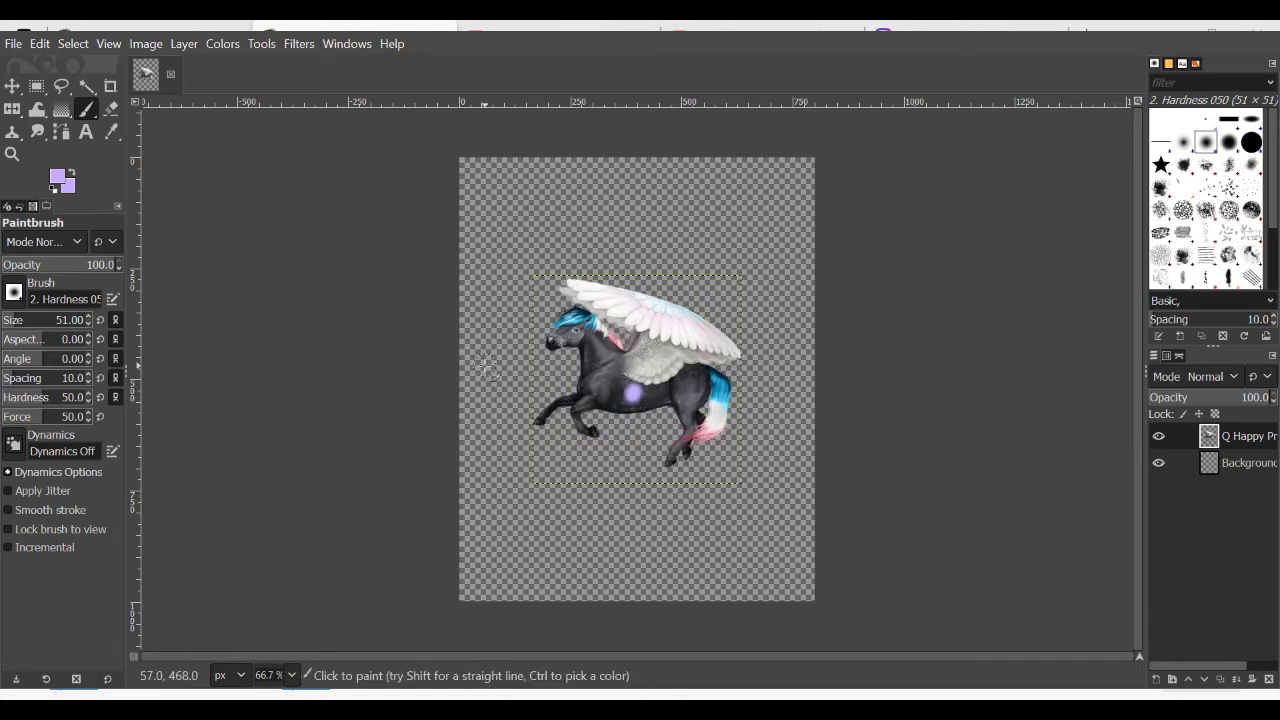
{"action": "key", "text": "ctrl+z"}
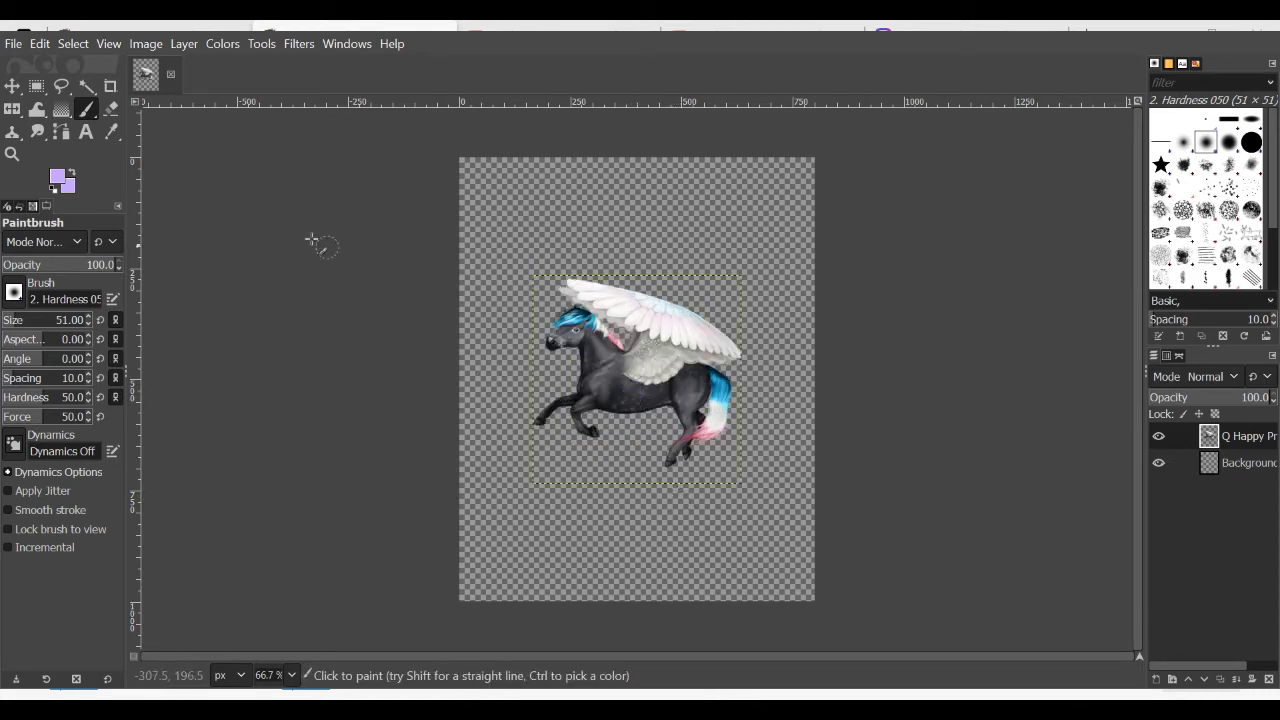
{"action": "left_click", "coordinate": [12, 86]}
{"action": "left_click_drag", "start_coordinate": [581, 419], "coordinate": [669, 248]}
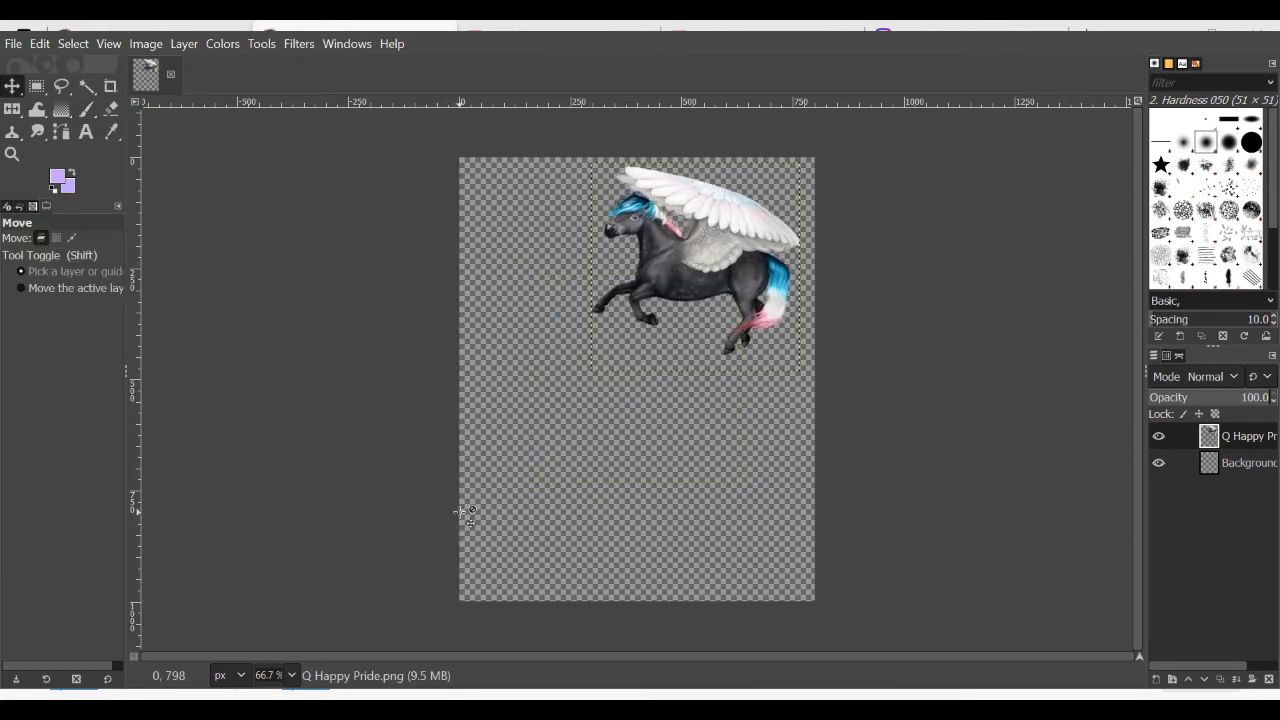
- Add Farbige Kartoffel.png to the image as a new layer and scale it up slightly
{"action": "key", "text": "alt"}
{"action": "left_click_drag", "start_coordinate": [486, 575], "coordinate": [566, 565]}
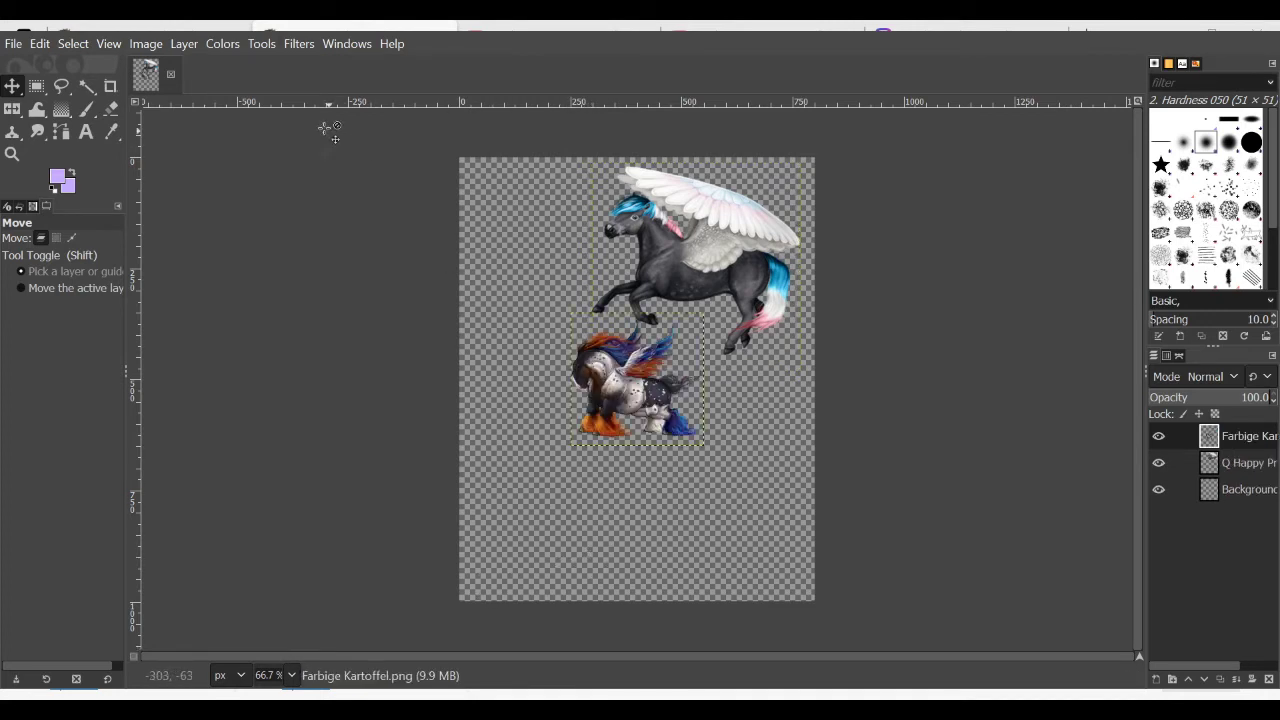
{"action": "left_click", "coordinate": [184, 43]}
{"action": "left_click", "coordinate": [255, 353]}
{"action": "left_click", "coordinate": [686, 482]}
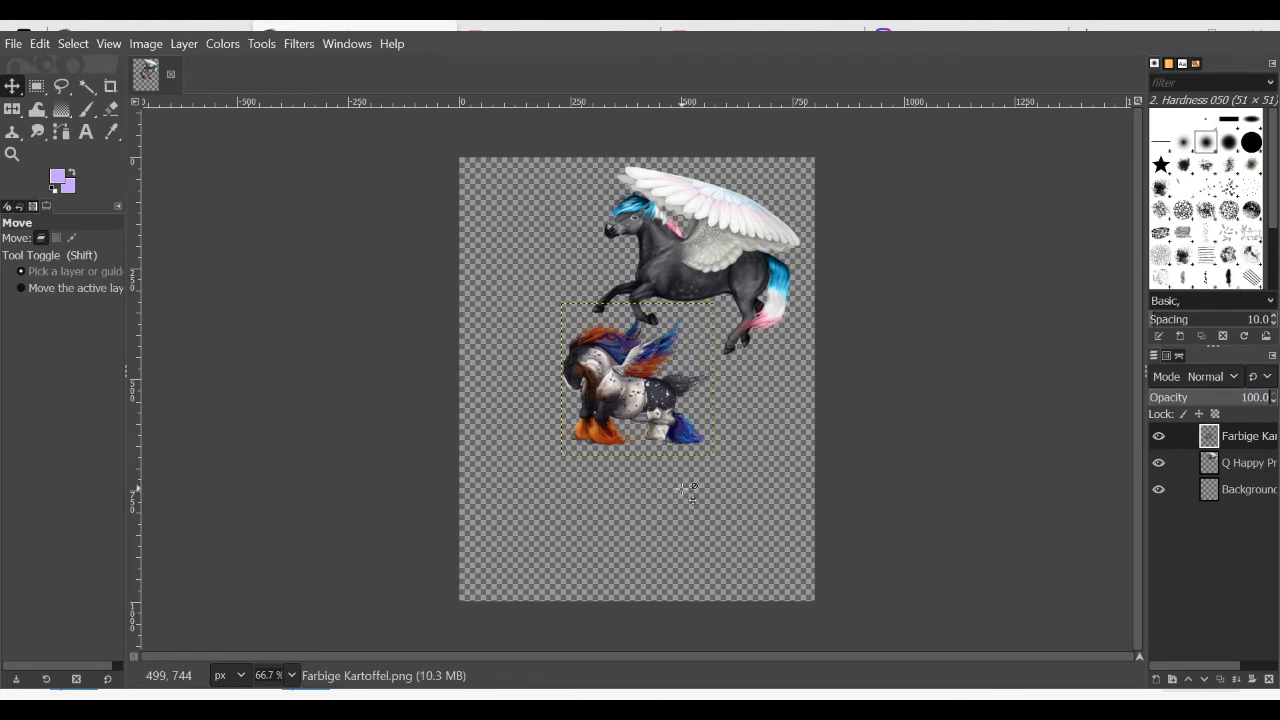
- Flip the Farbige Kartoffel horse horizontally and move it into the canvas's lower-left corner
{"action": "left_click", "coordinate": [16, 112]}
{"action": "left_click", "coordinate": [648, 403]}
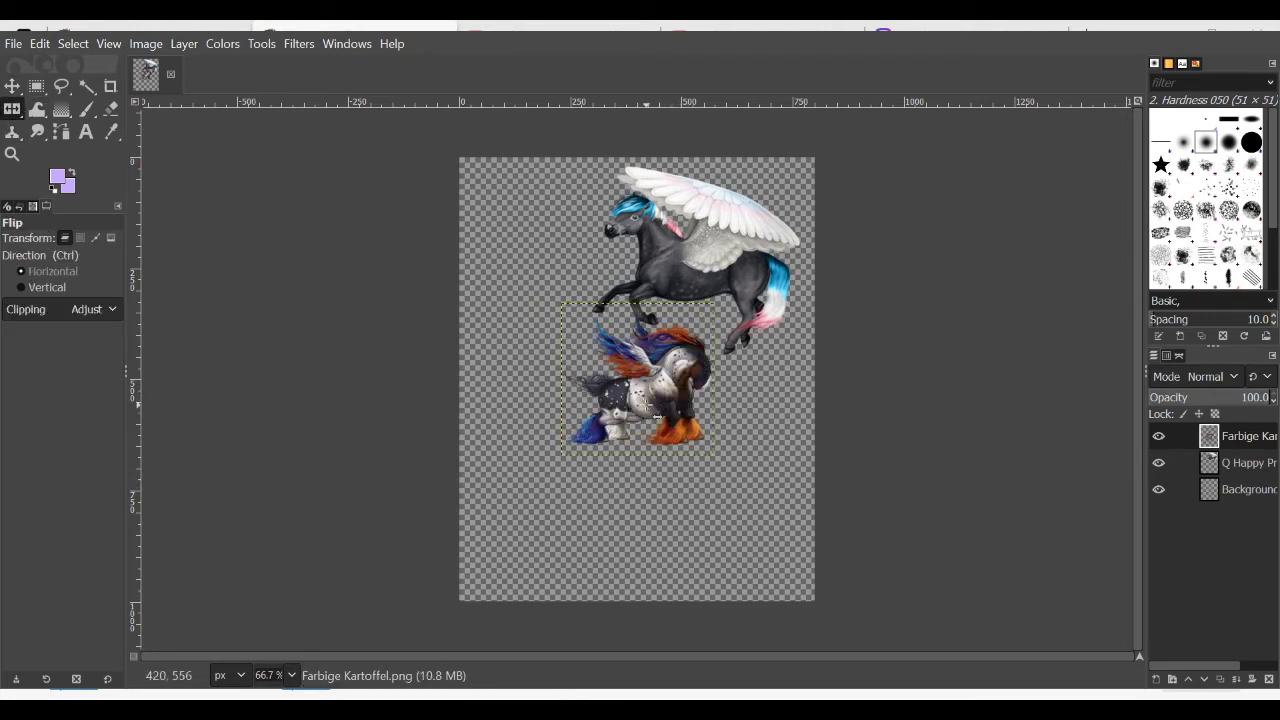
{"action": "left_click", "coordinate": [12, 86]}
{"action": "left_click_drag", "start_coordinate": [661, 389], "coordinate": [555, 539]}
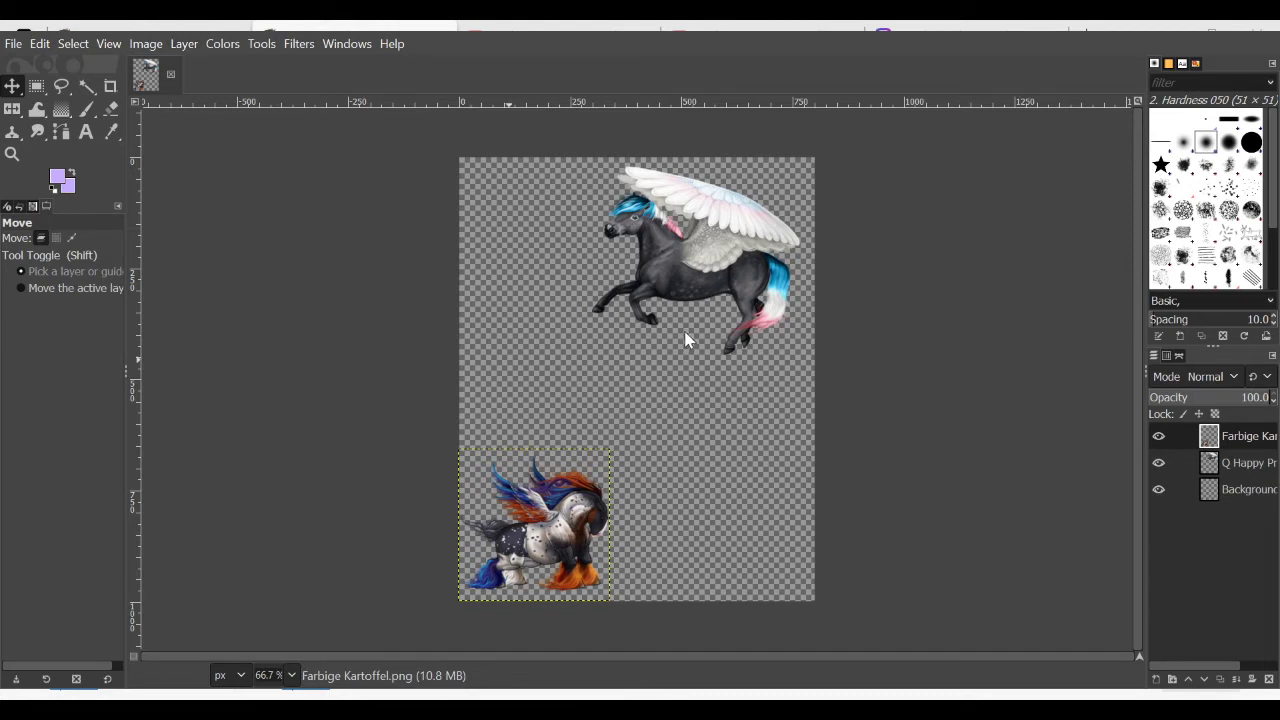
{"action": "left_click_drag", "start_coordinate": [556, 528], "coordinate": [559, 519]}
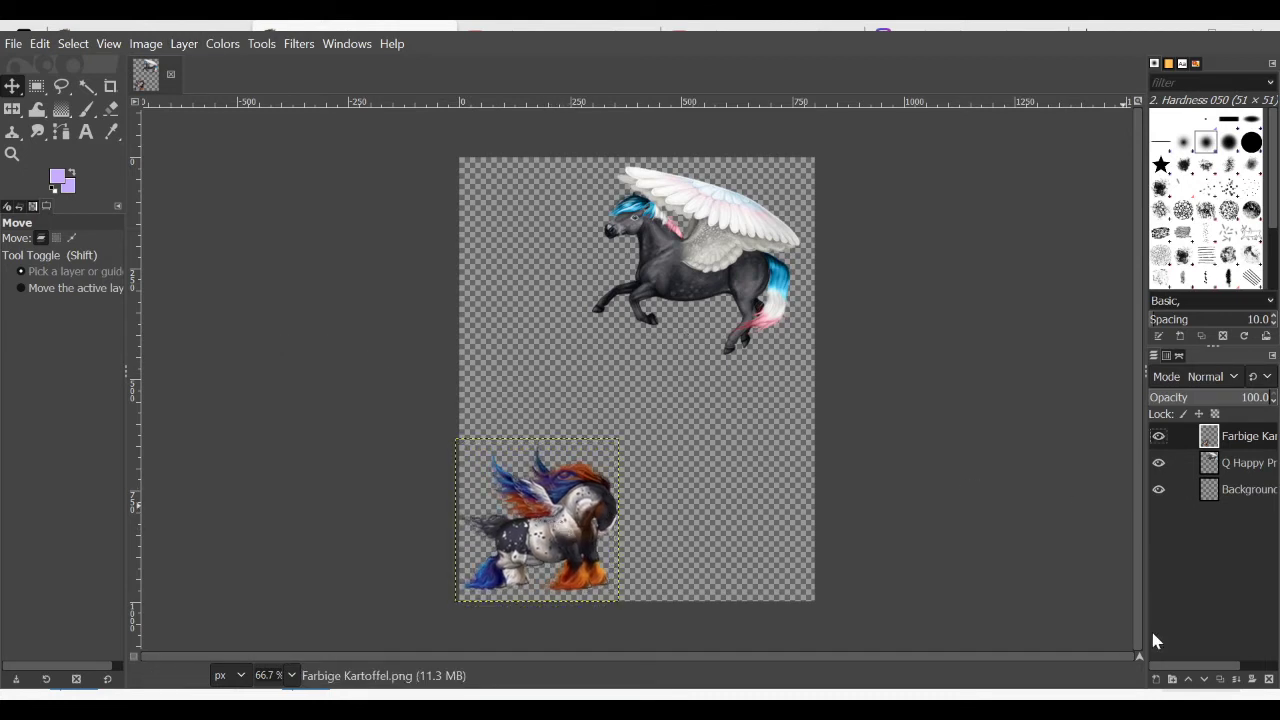
- Add a new layer and select a rectangle of about 267 × 651 px in the canvas's upper left, above the Farbige Kartoffel horse
{"action": "left_click", "coordinate": [1158, 679], "text": "shift"}
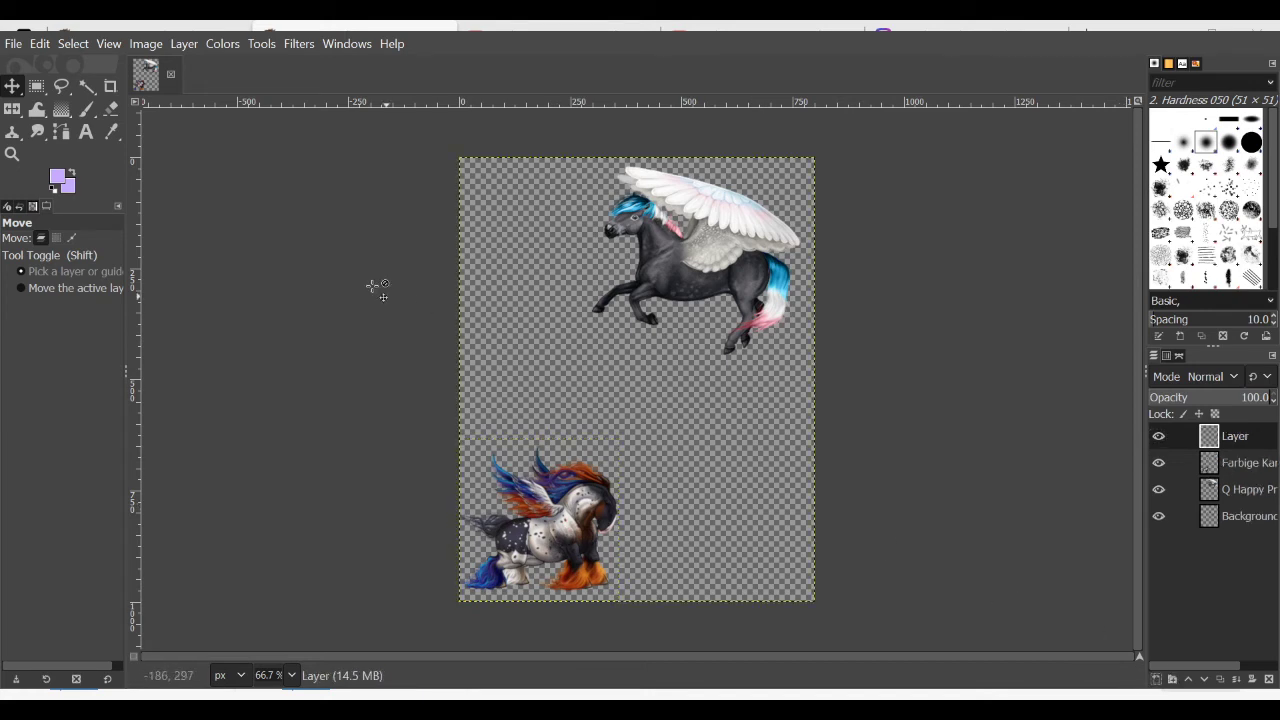
{"action": "left_click", "coordinate": [36, 86]}
{"action": "left_click_drag", "start_coordinate": [471, 170], "coordinate": [597, 569]}
{"action": "left_click_drag", "start_coordinate": [471, 166], "coordinate": [599, 457]}
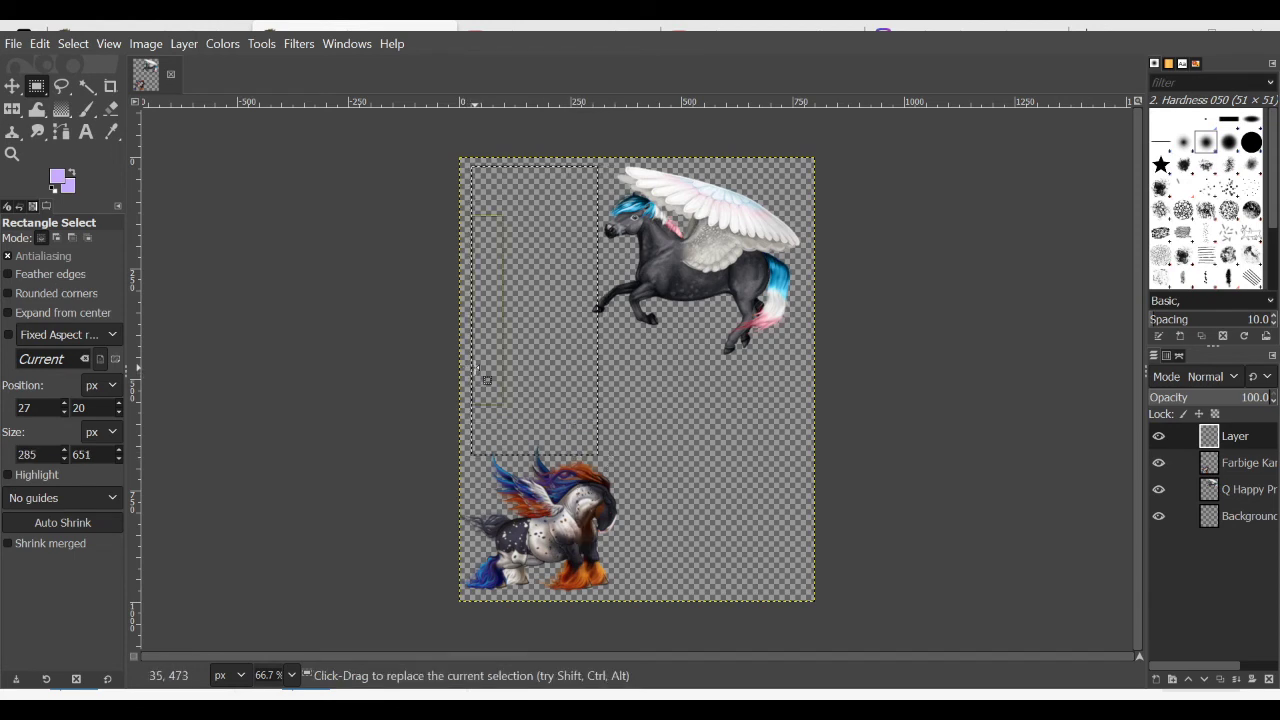
{"action": "left_click_drag", "start_coordinate": [606, 351], "coordinate": [594, 349]}
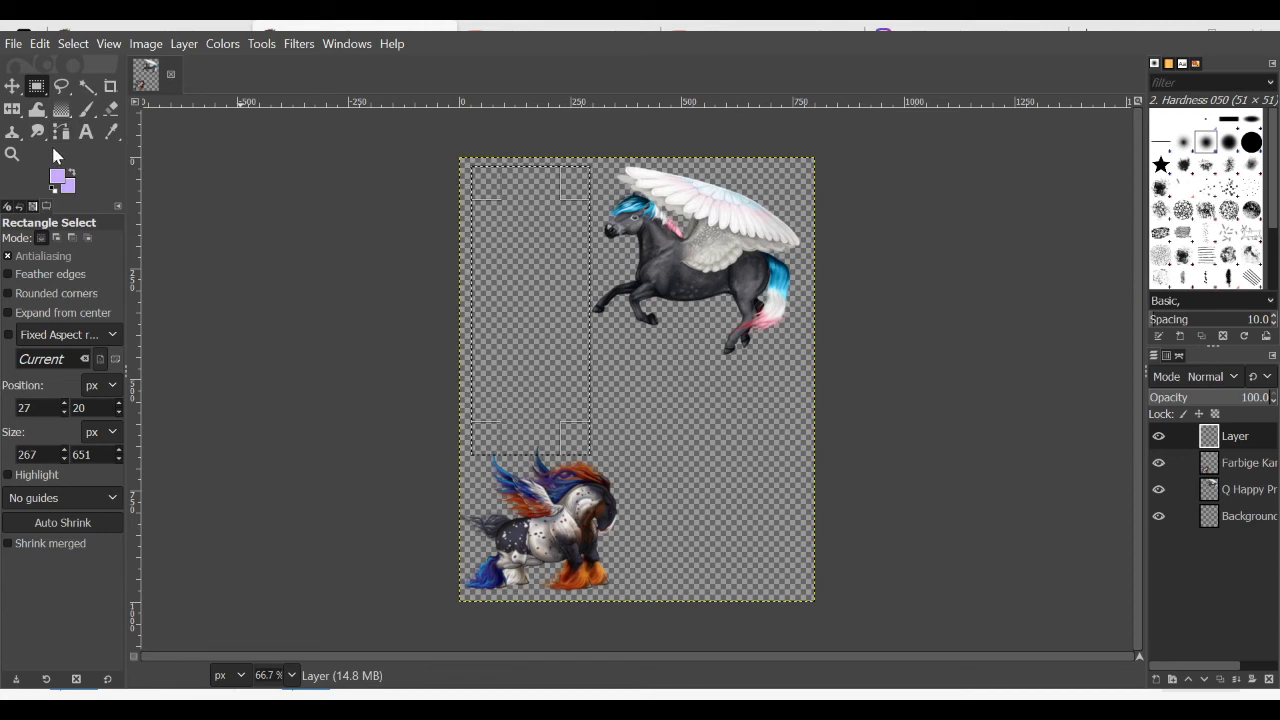
- Swap the foreground and background colors and fill the selection with a vertical linear gradient from dark purple through blue to light purple
{"action": "left_click", "coordinate": [72, 173]}
{"action": "left_click", "coordinate": [61, 110]}
{"action": "left_click_drag", "start_coordinate": [492, 243], "coordinate": [537, 328]}
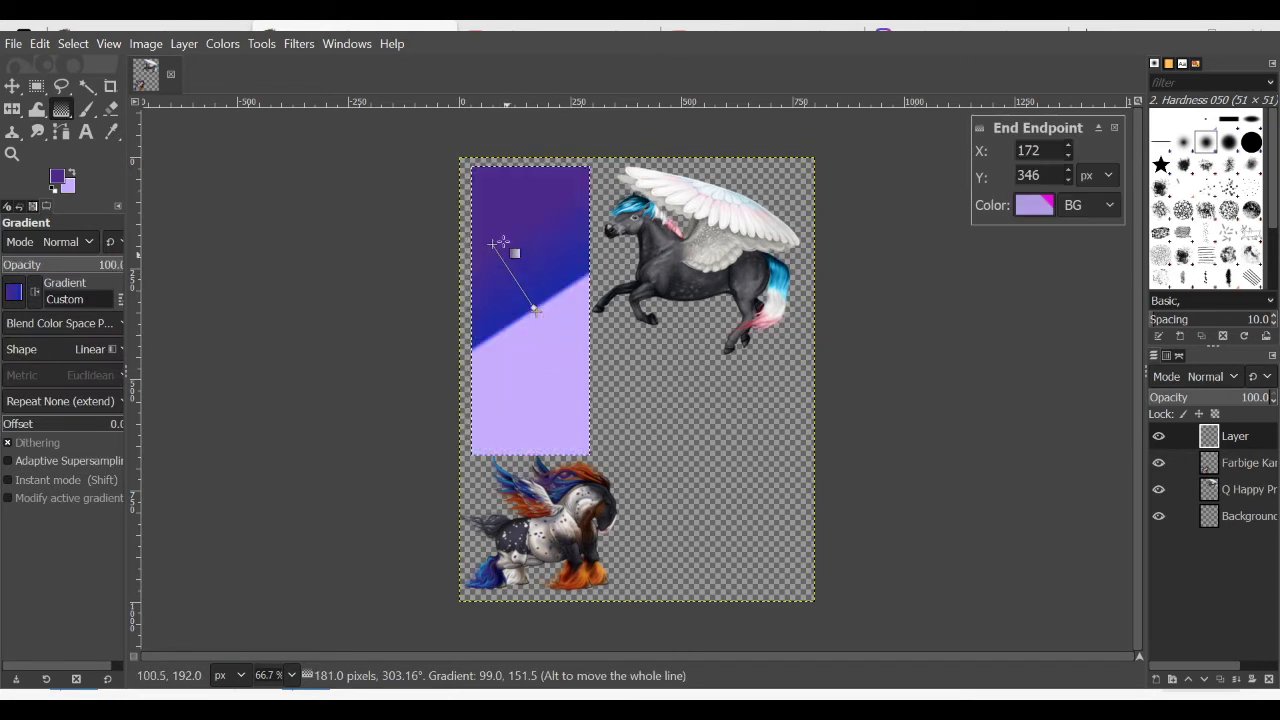
{"action": "left_click_drag", "start_coordinate": [491, 244], "coordinate": [531, 165]}
{"action": "left_click_drag", "start_coordinate": [537, 302], "coordinate": [540, 202]}
{"action": "left_click_drag", "start_coordinate": [536, 310], "coordinate": [532, 481]}
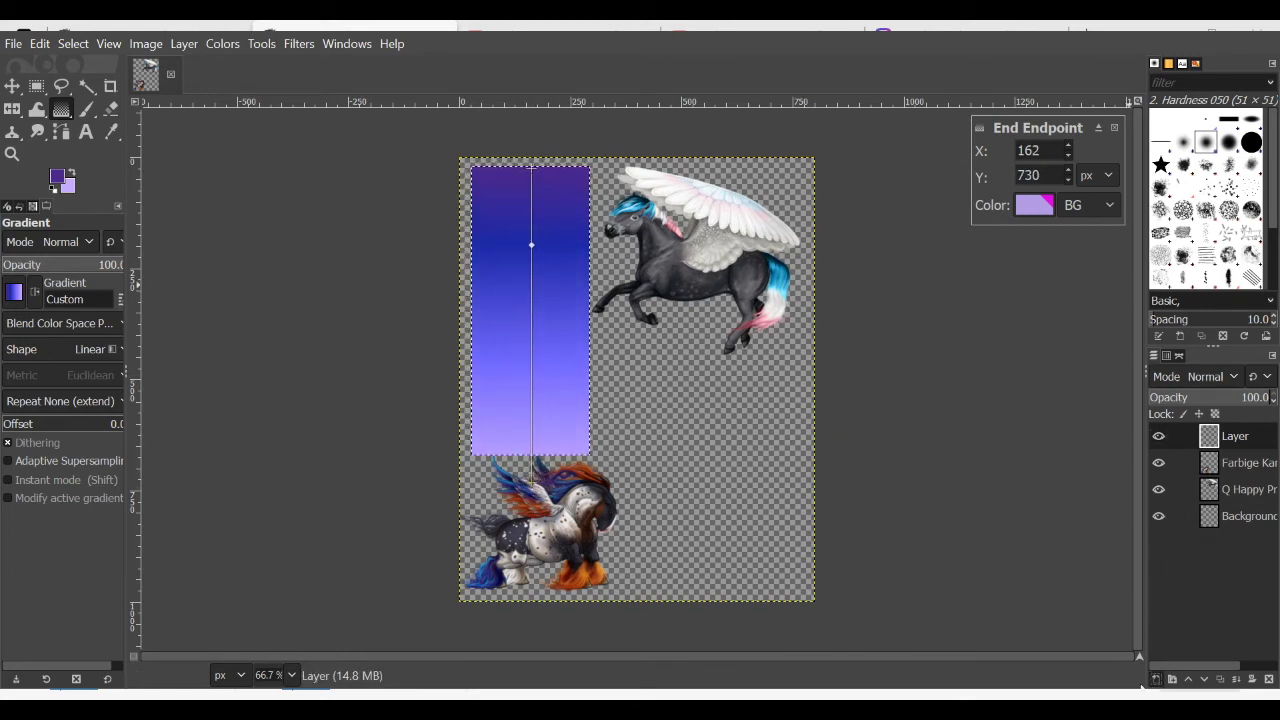
- On another new layer, fill a rectangle of about 405 × 538 px in the canvas's lower right with the same vertical purple-blue gradient
{"action": "left_click", "coordinate": [1156, 679], "text": "shift"}
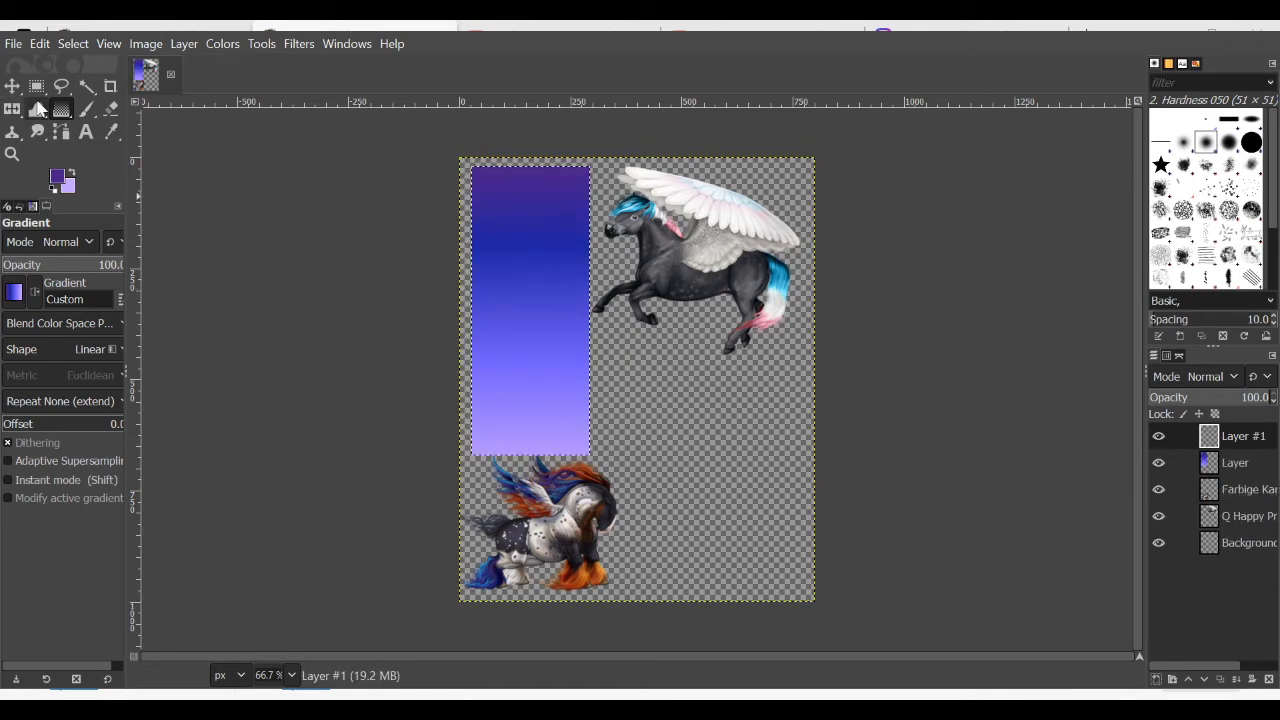
{"action": "left_click", "coordinate": [36, 86]}
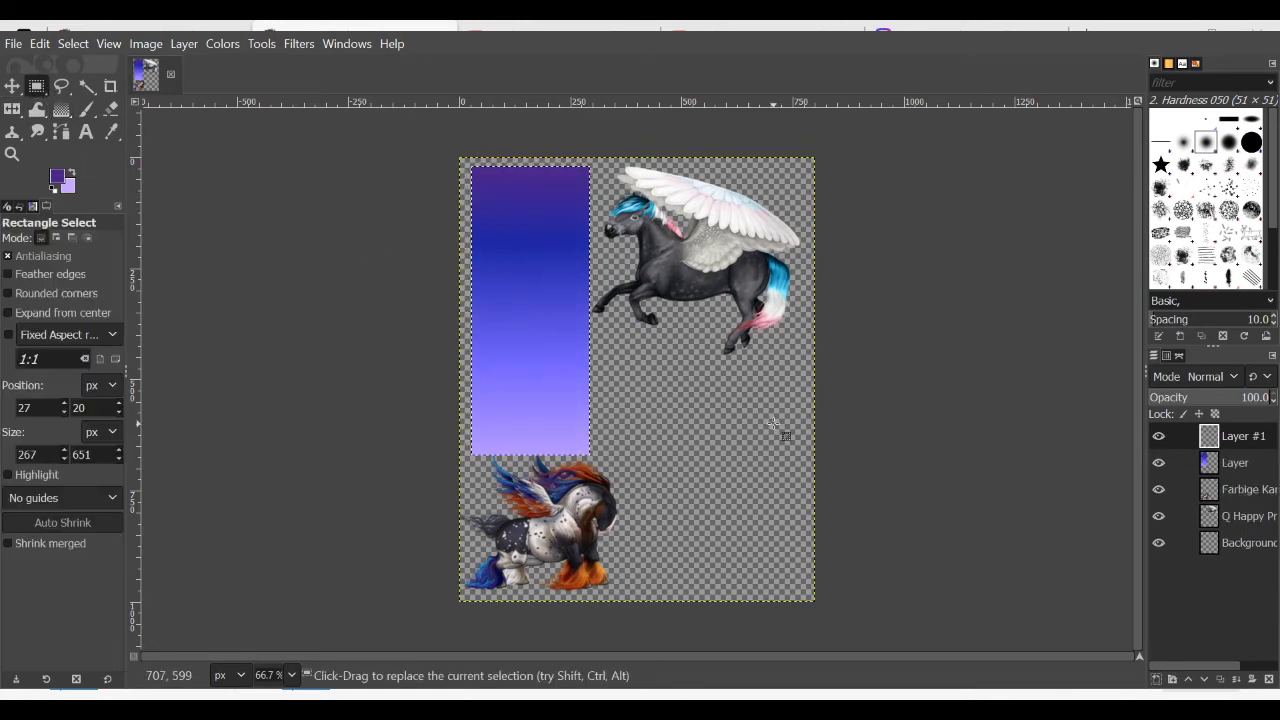
{"action": "left_click_drag", "start_coordinate": [609, 340], "coordinate": [808, 599]}
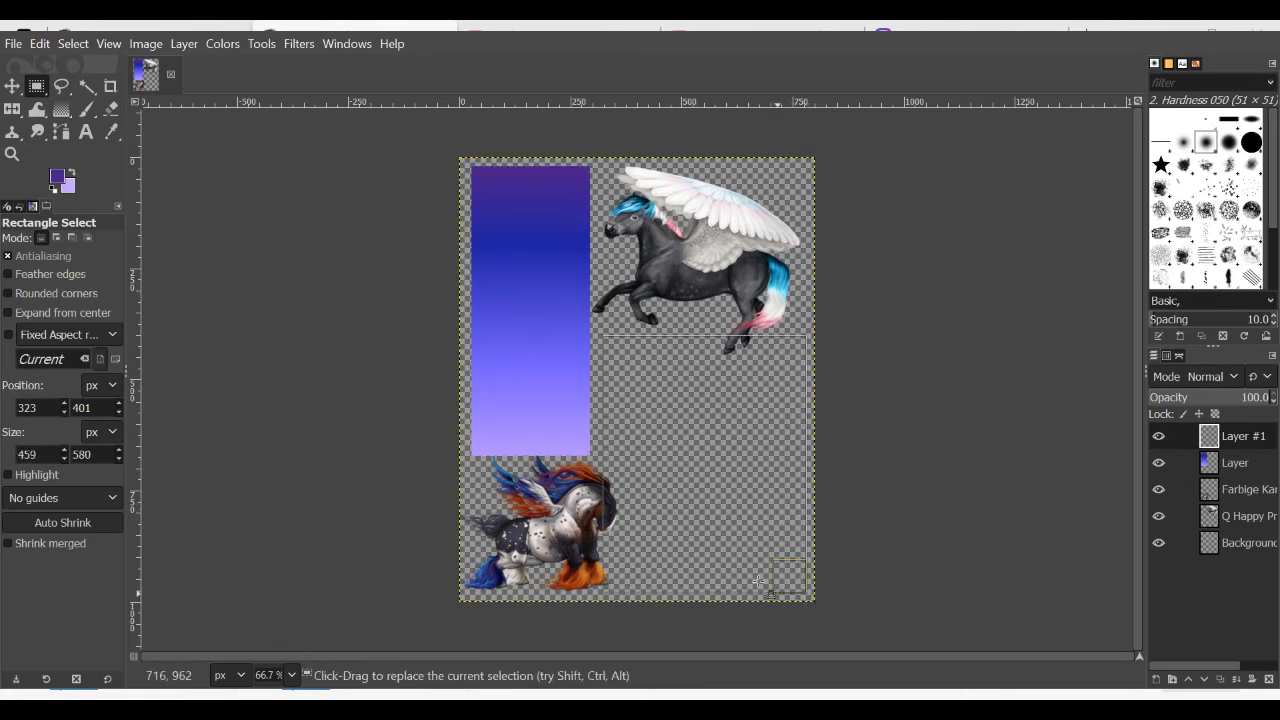
{"action": "left_click_drag", "start_coordinate": [624, 575], "coordinate": [648, 576]}
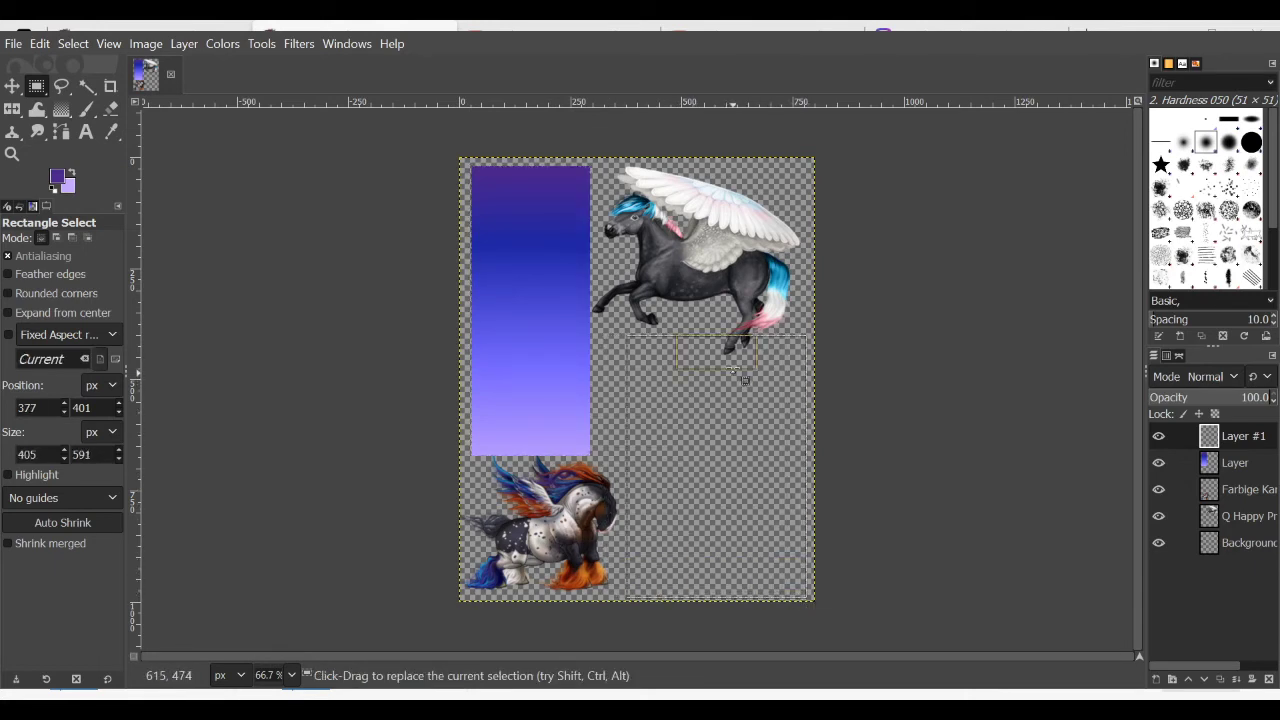
{"action": "left_click_drag", "start_coordinate": [732, 355], "coordinate": [730, 384]}
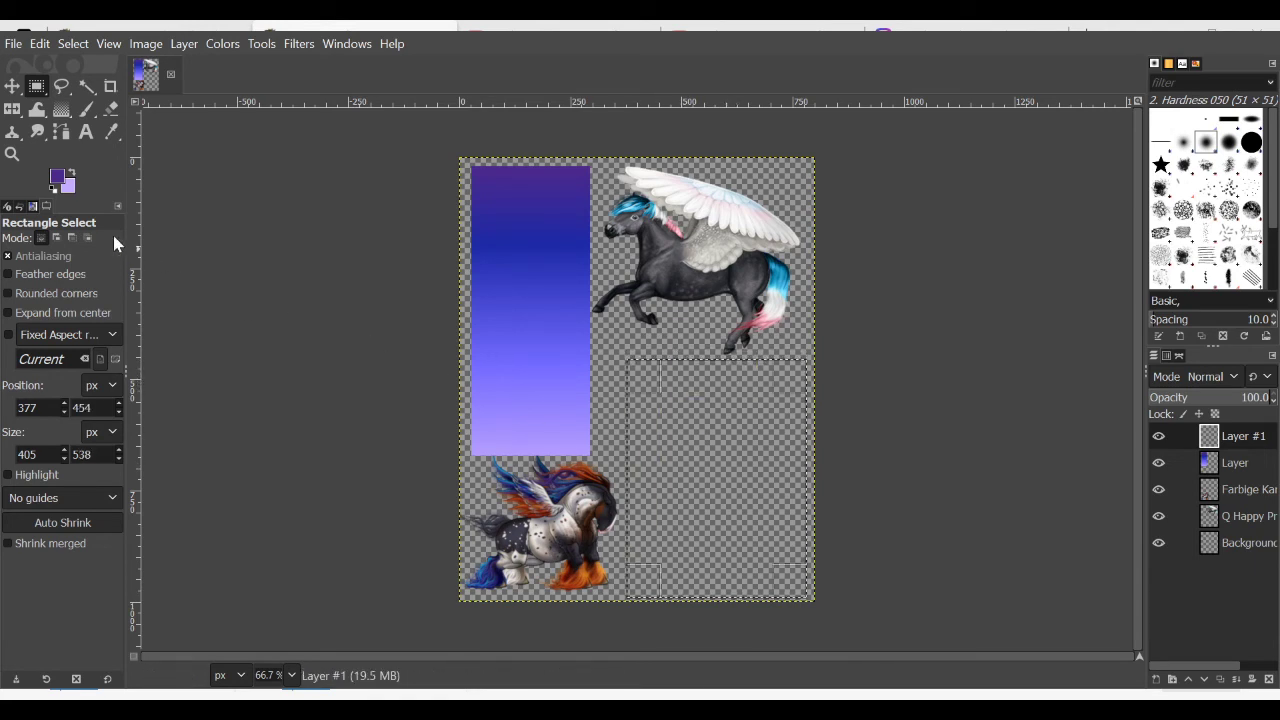
{"action": "left_click", "coordinate": [62, 109]}
{"action": "mouse_move", "coordinate": [682, 432]}
{"action": "left_mouse_down"}
{"action": "mouse_move", "coordinate": [735, 520]}
{"action": "mouse_move", "coordinate": [718, 523]}
{"action": "mouse_move", "coordinate": [698, 562]}
{"action": "mouse_move", "coordinate": [678, 640]}
{"action": "left_mouse_up"}
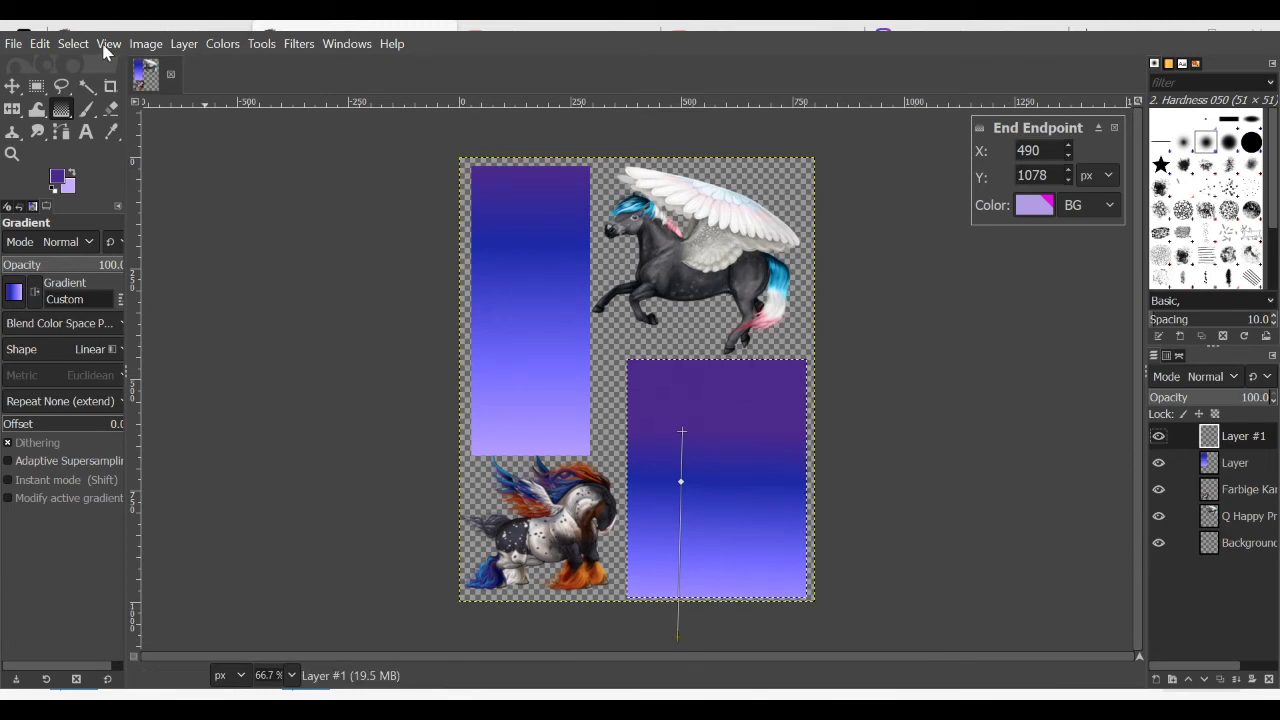
- Move the Q Happy Pride horse down over the lower gradient rectangle and raise its layer to the top of the stack
{"action": "left_click", "coordinate": [12, 87]}
{"action": "left_click_drag", "start_coordinate": [722, 264], "coordinate": [750, 312]}
{"action": "left_click", "coordinate": [1240, 437]}
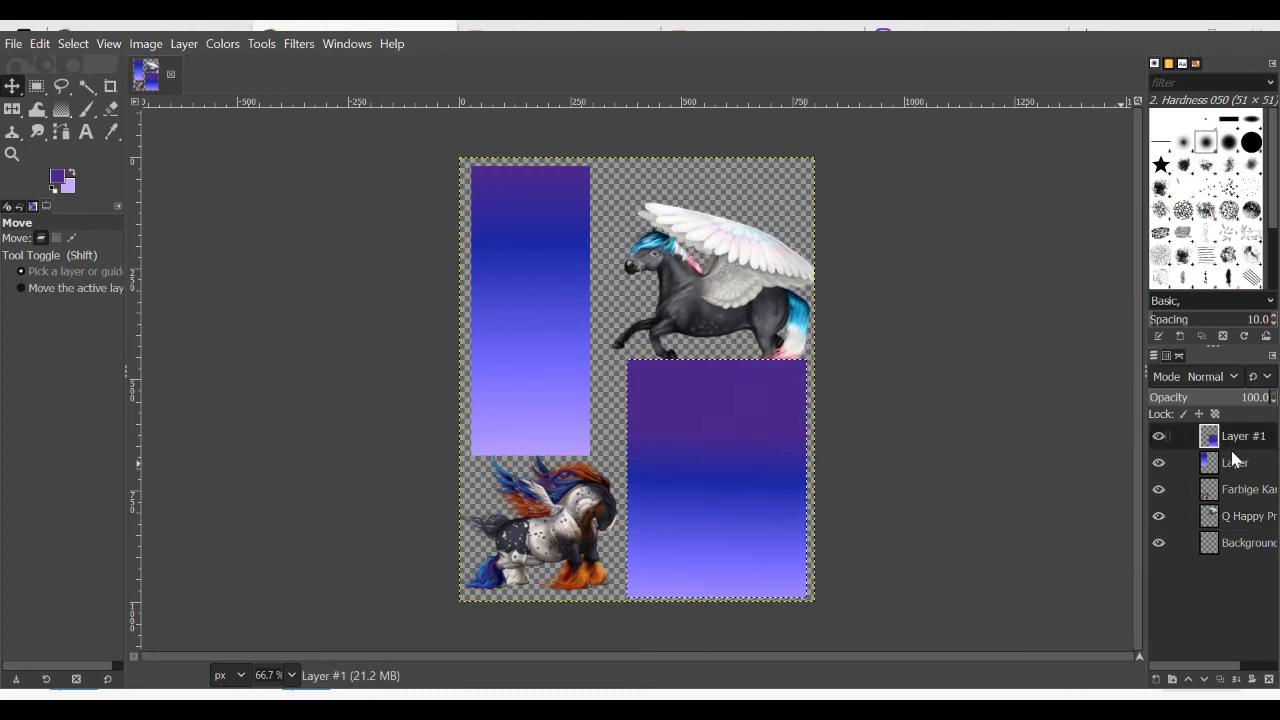
{"action": "left_click_drag", "start_coordinate": [1228, 518], "coordinate": [1232, 438]}
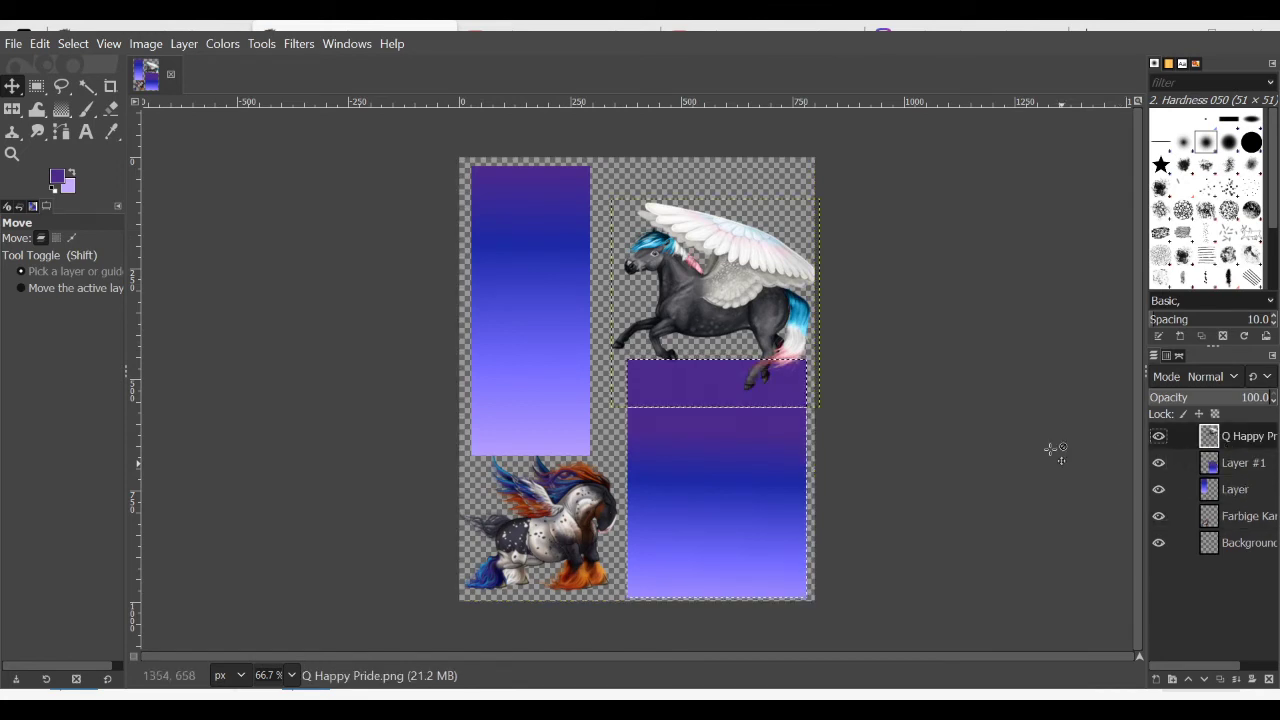
- Nudge the Farbige Kartoffel horse slightly right and down within the canvas, and shift the Q Happy Pride horse slightly down
{"action": "left_click", "coordinate": [597, 496]}
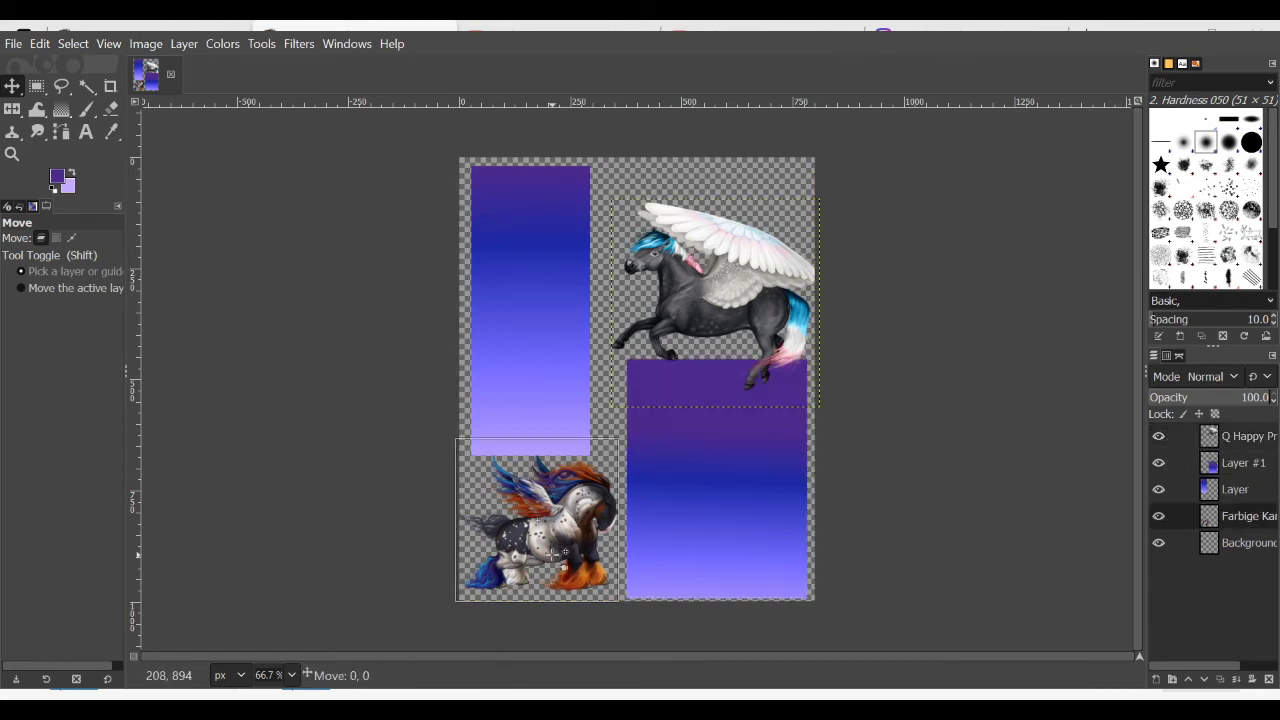
{"action": "left_click", "coordinate": [1210, 527]}
{"action": "left_click_drag", "start_coordinate": [549, 548], "coordinate": [552, 548]}
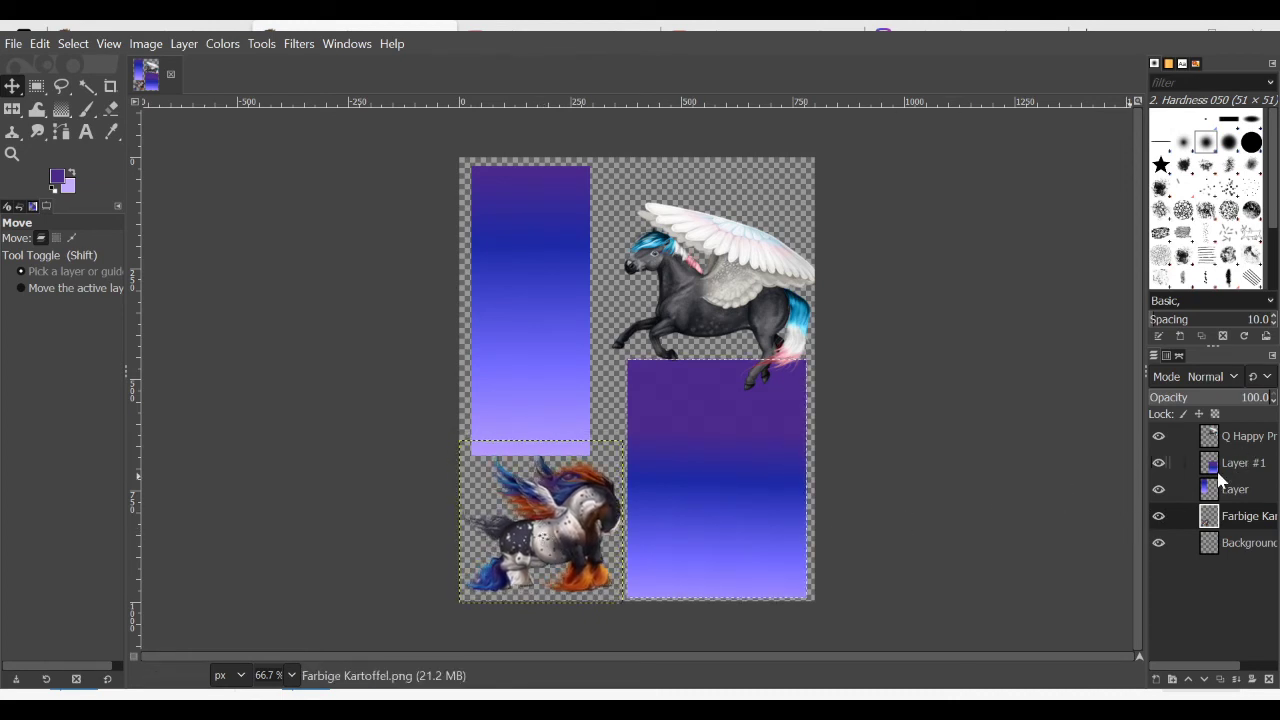
{"action": "left_click_drag", "start_coordinate": [745, 324], "coordinate": [745, 326]}
- Hide and reshow the Farbige Kartoffel, Background and Q Happy Pride layers to check what each one contains
{"action": "left_click", "coordinate": [1157, 515]}
{"action": "left_click", "coordinate": [1157, 515]}
{"action": "left_click", "coordinate": [1158, 543]}
{"action": "left_click", "coordinate": [1158, 543]}
{"action": "left_click", "coordinate": [1158, 436]}
{"action": "left_click", "coordinate": [1158, 436]}
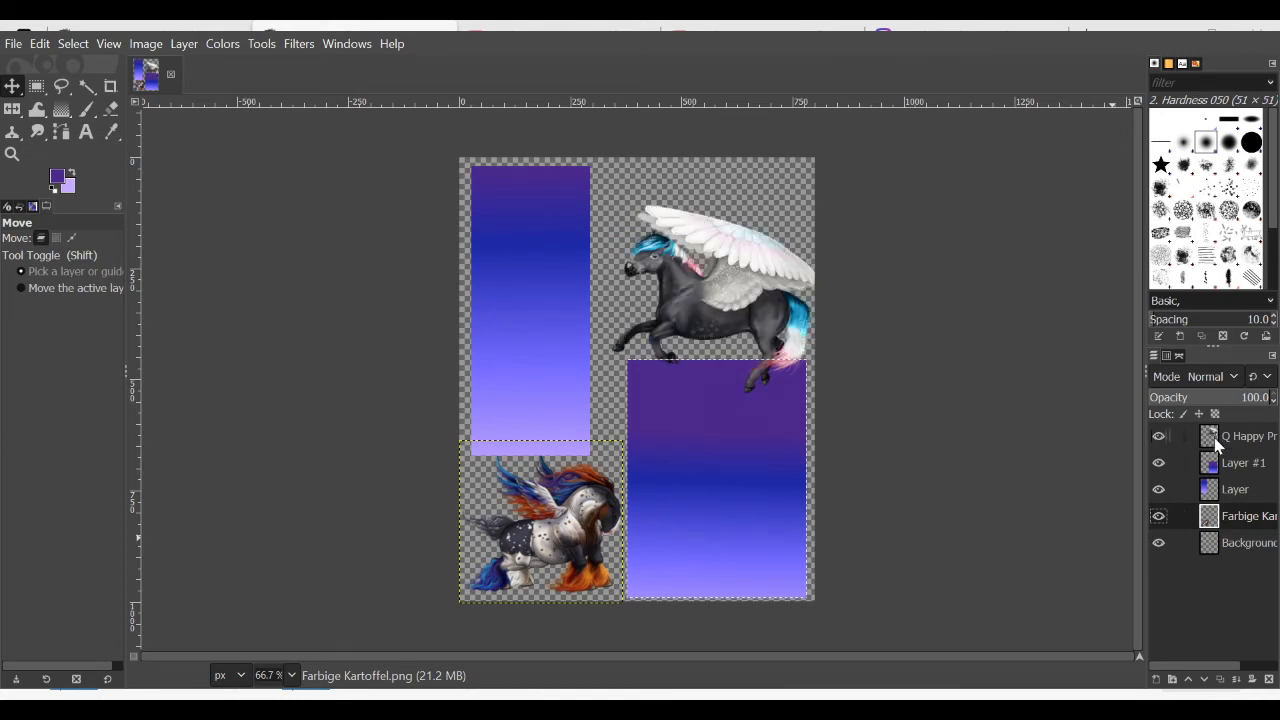
{"action": "left_click", "coordinate": [1212, 440]}
{"action": "mouse_move", "coordinate": [1215, 445]}
{"action": "left_mouse_down"}
{"action": "mouse_move", "coordinate": [1219, 501]}
{"action": "mouse_move", "coordinate": [1232, 423]}
{"action": "mouse_move", "coordinate": [1229, 438]}
{"action": "left_mouse_up"}
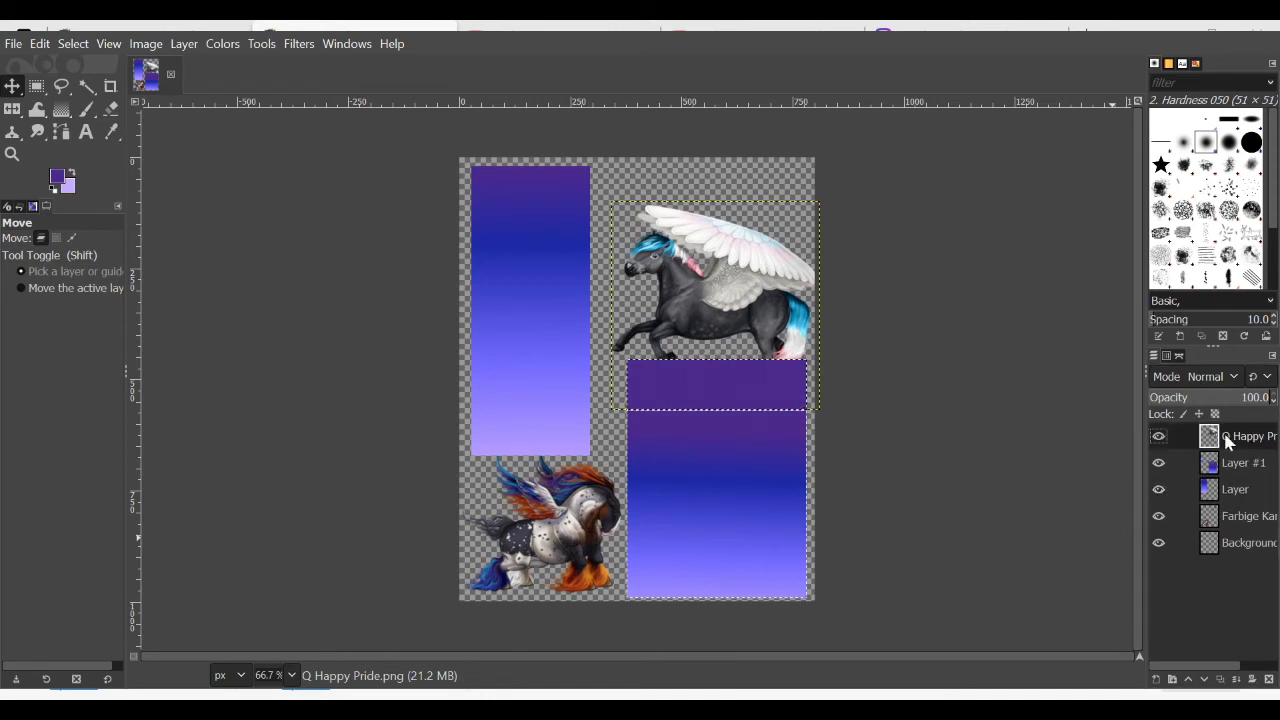
- Scale the Farbige Kartoffel layer up slightly
{"action": "left_click", "coordinate": [1235, 518]}
{"action": "left_click", "coordinate": [190, 44]}
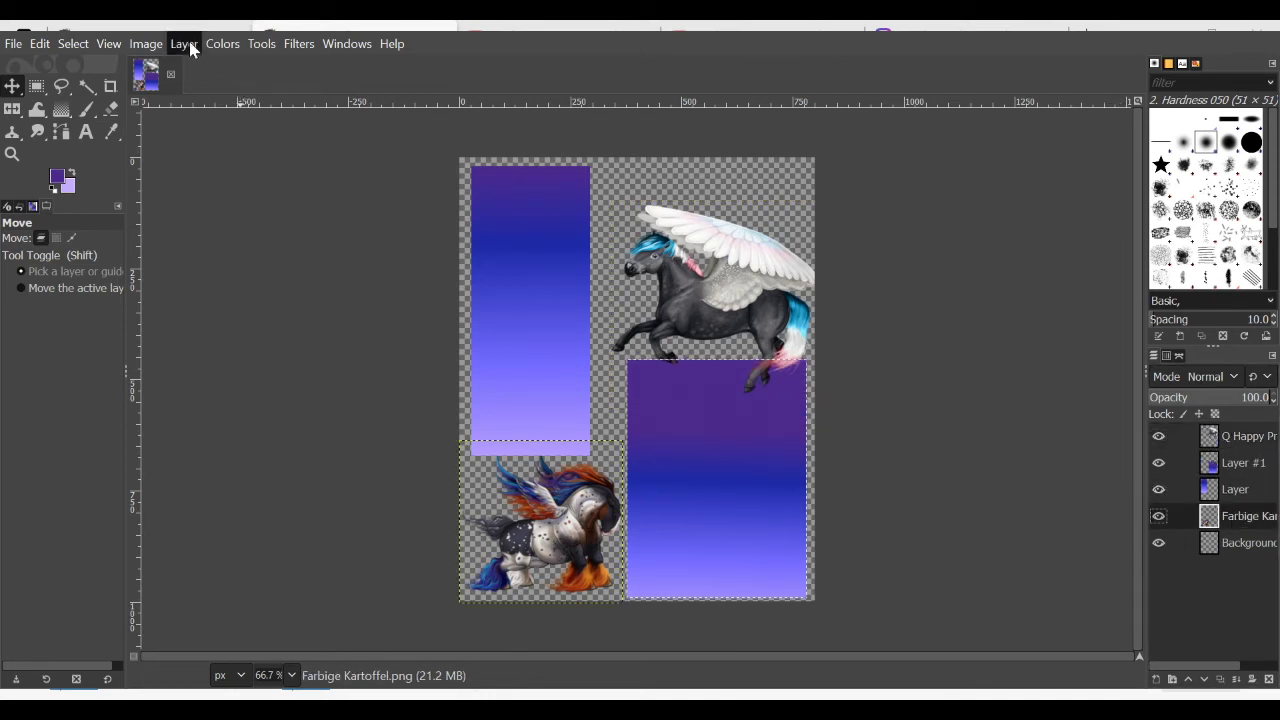
{"action": "left_click", "coordinate": [243, 357]}
{"action": "left_click", "coordinate": [701, 480]}
- Raise the Farbige Kartoffel layer above both gradient layers and reposition the horse in the canvas's lower-left corner
{"action": "left_click_drag", "start_coordinate": [606, 538], "coordinate": [606, 532]}
{"action": "left_click_drag", "start_coordinate": [1214, 518], "coordinate": [1214, 455]}
{"action": "left_click_drag", "start_coordinate": [529, 516], "coordinate": [599, 520]}
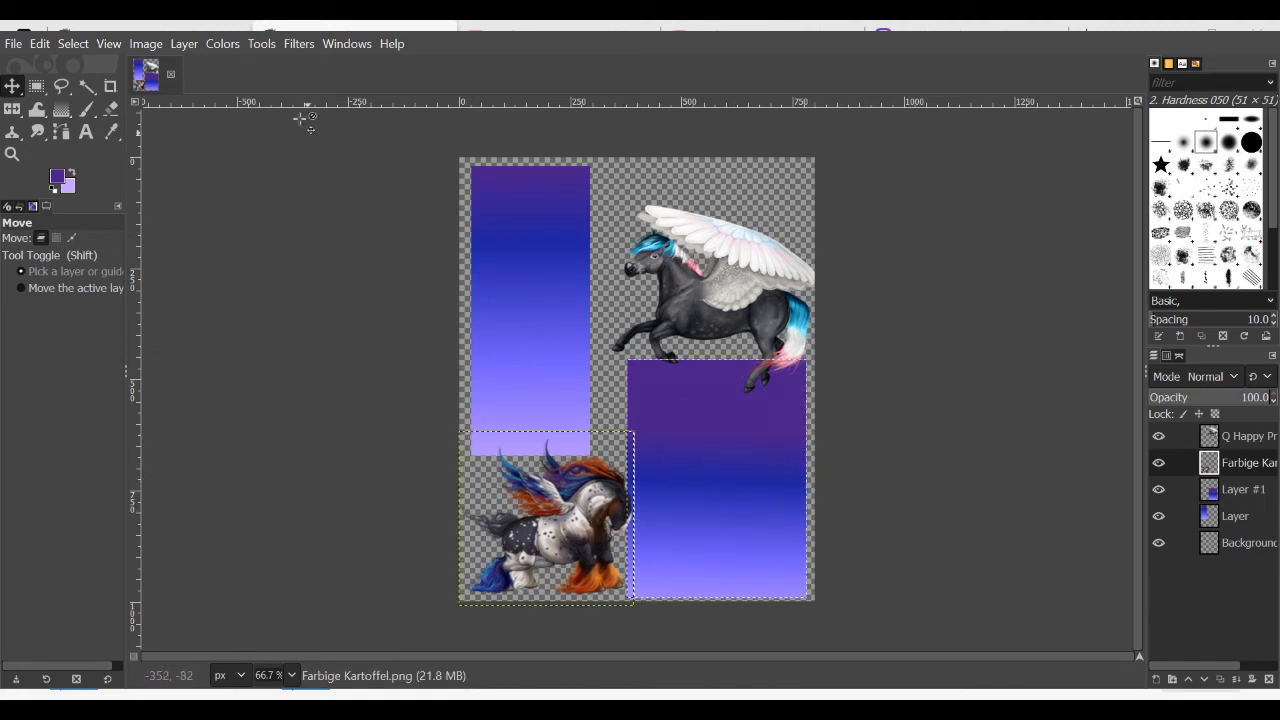
- Clear the selection and paste the copied creator credit into a text box above the Q Happy Pride horse, heightening the box to fit two lines
{"action": "left_click", "coordinate": [75, 46]}
{"action": "left_click", "coordinate": [82, 88]}
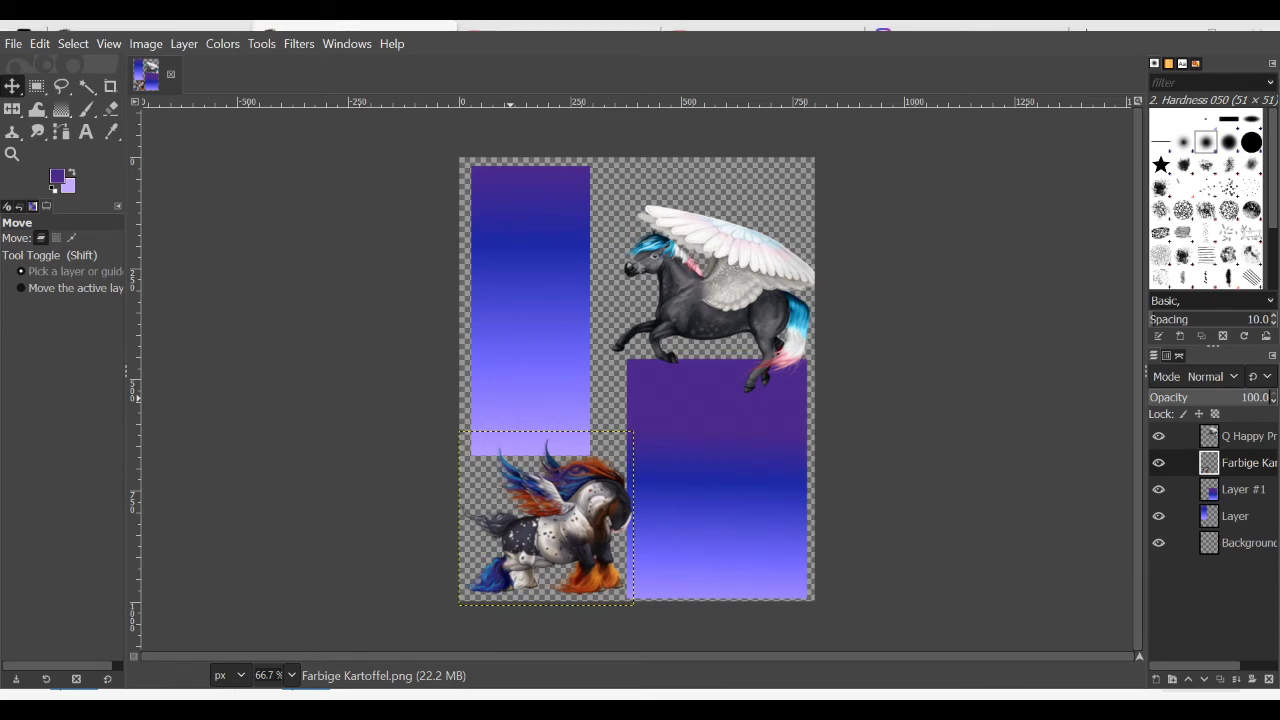
{"action": "left_click", "coordinate": [86, 132]}
{"action": "left_click_drag", "start_coordinate": [619, 168], "coordinate": [803, 212]}
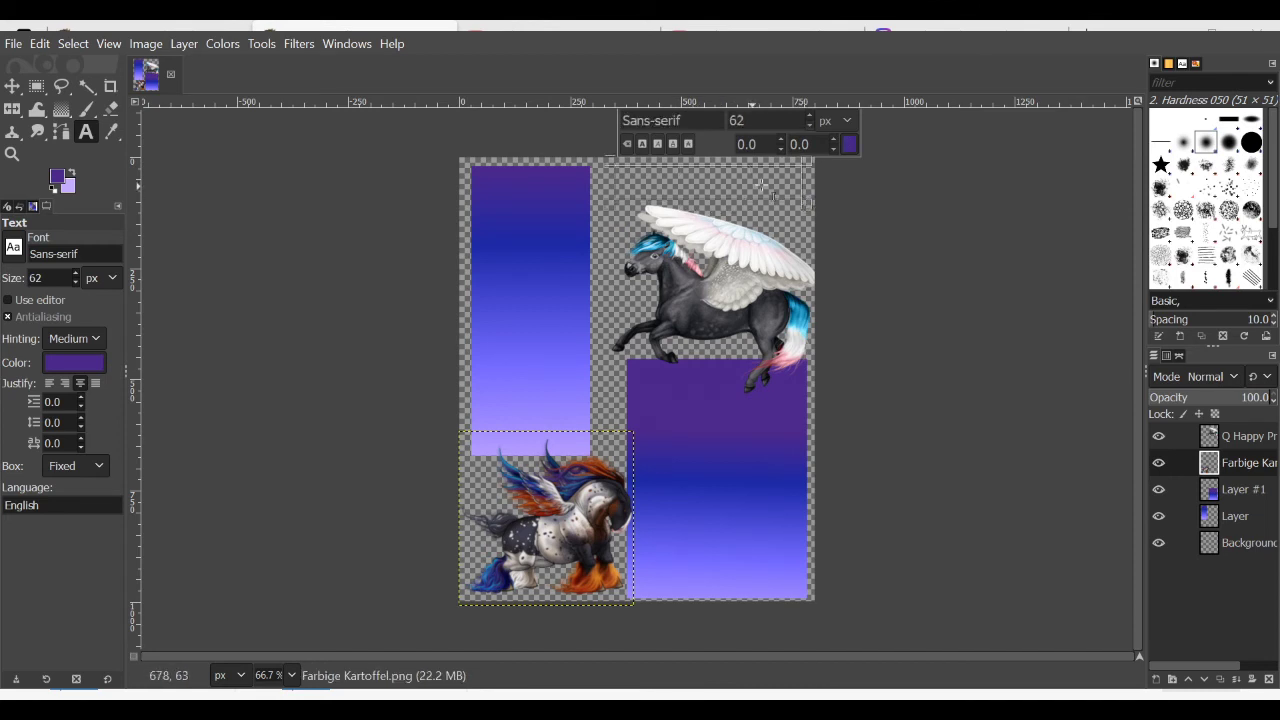
{"action": "key", "text": "ctrl+v"}
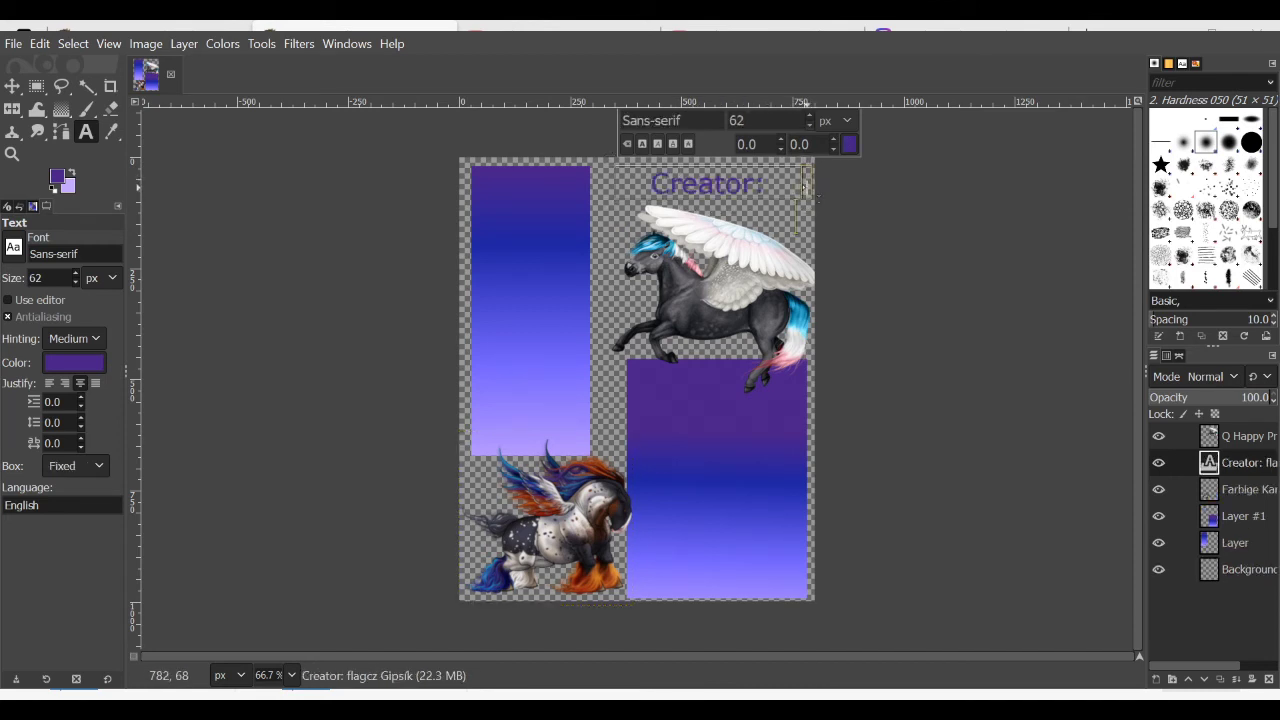
{"action": "left_click_drag", "start_coordinate": [810, 208], "coordinate": [812, 258]}
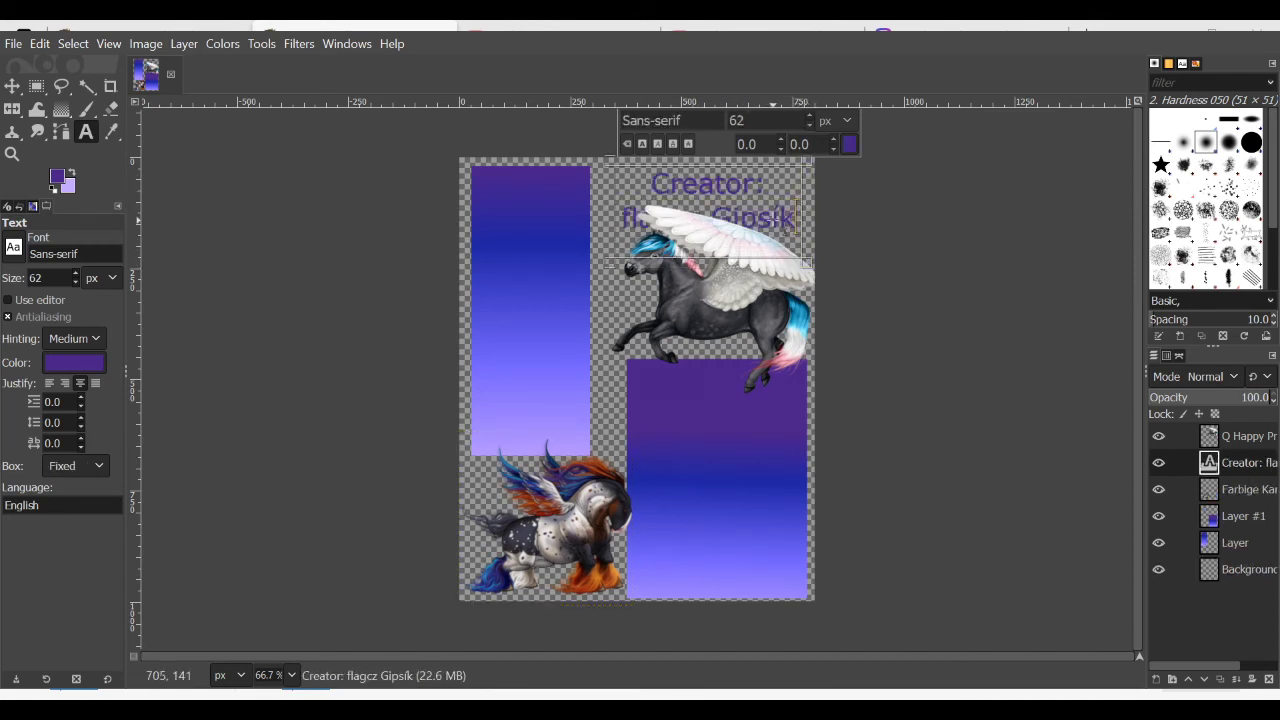
- Recolour the whole creator credit text black and shift it slightly up and left above the horse
{"action": "key", "text": "ctrl+a"}
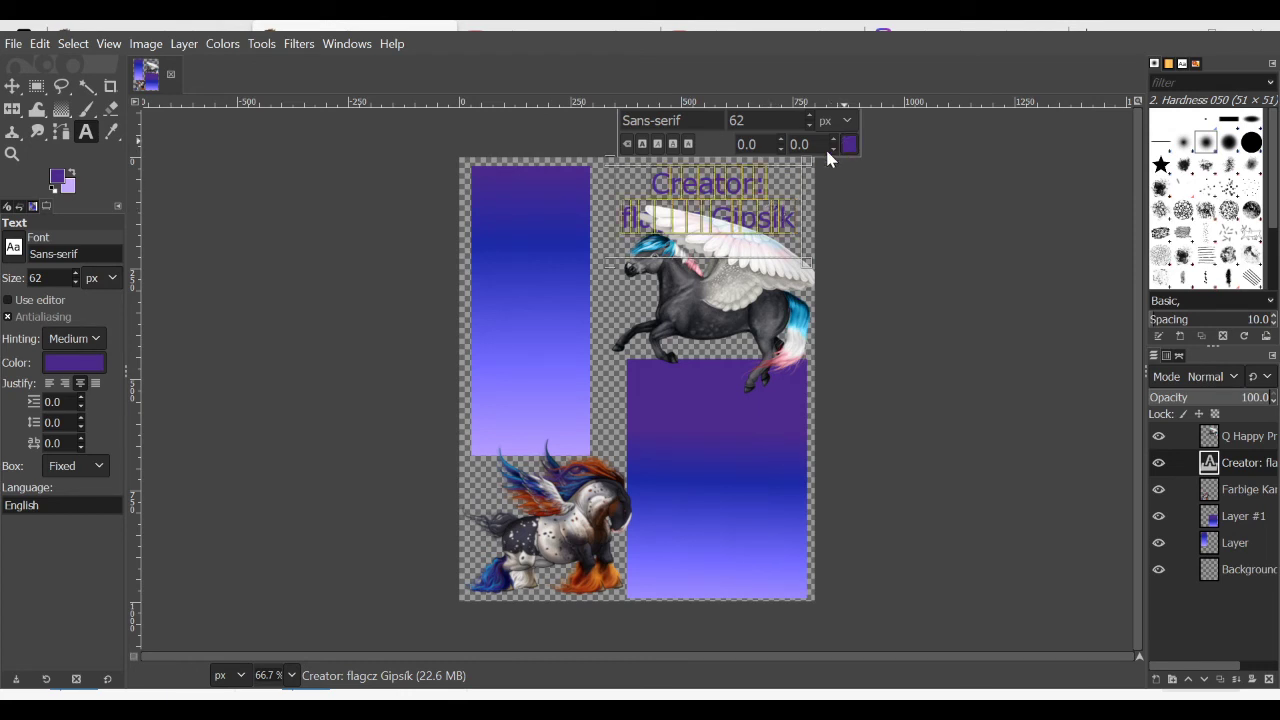
{"action": "left_click", "coordinate": [854, 281]}
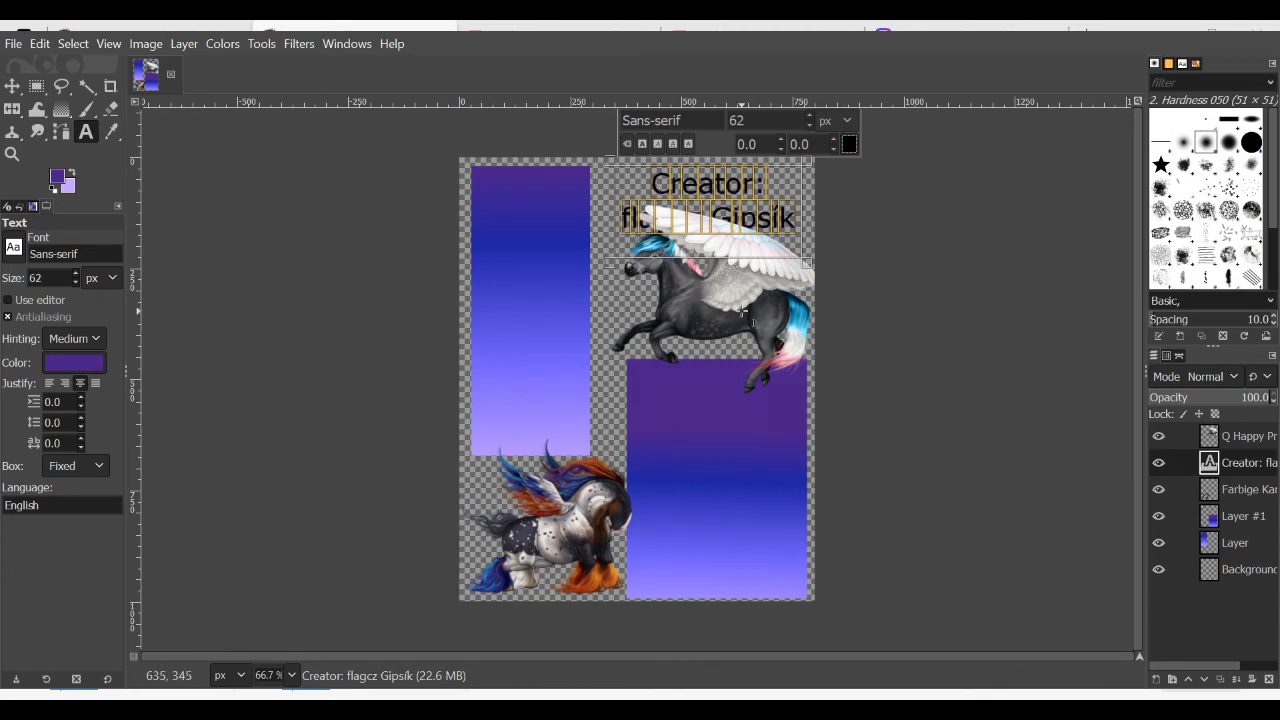
{"action": "key", "text": "Escape"}
{"action": "key", "text": "m"}
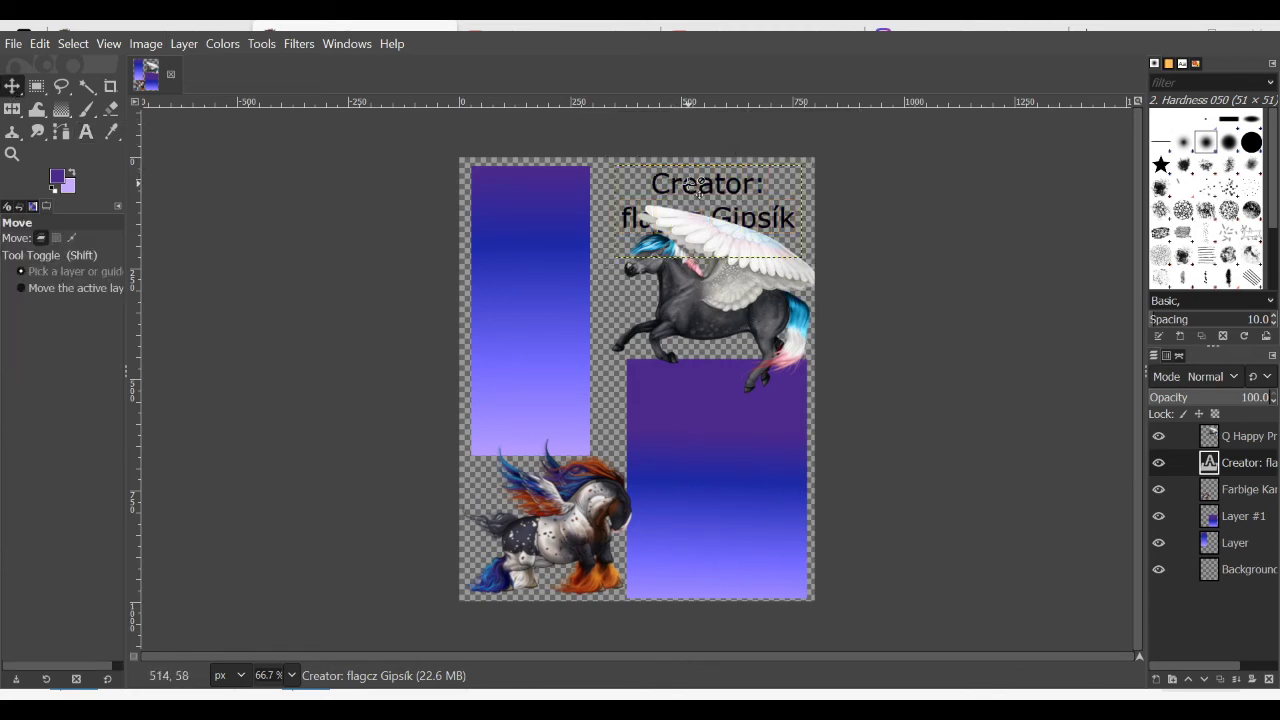
{"action": "left_click_drag", "start_coordinate": [689, 188], "coordinate": [615, 202]}
{"action": "left_click_drag", "start_coordinate": [537, 505], "coordinate": [673, 184]}
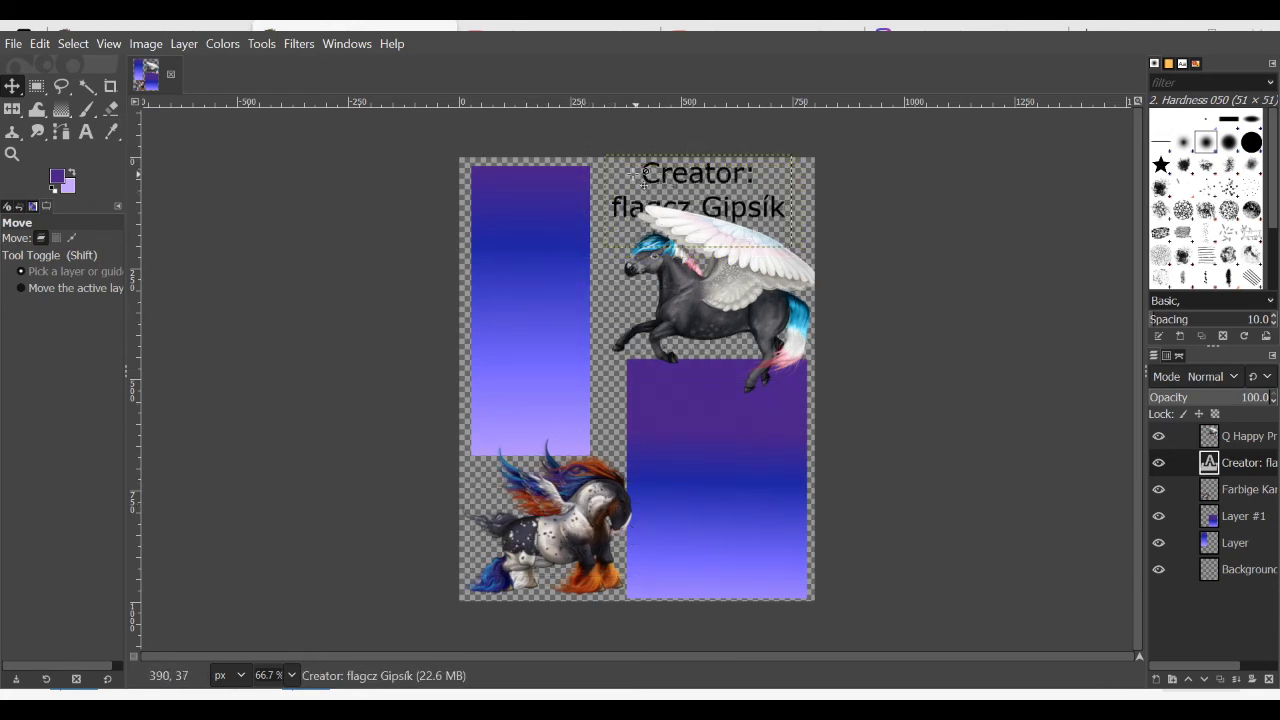
- Scale the creator credit layer down and reposition it above the horse's wing
{"action": "left_click", "coordinate": [181, 45]}
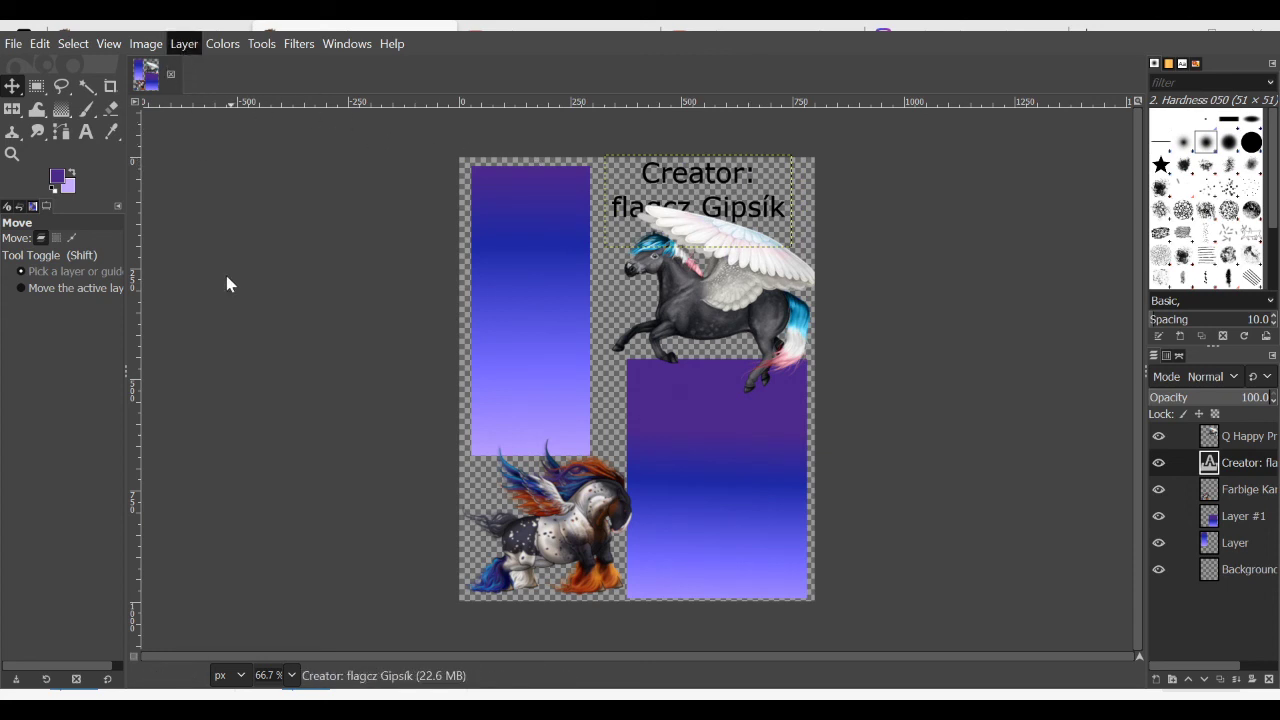
{"action": "left_click", "coordinate": [261, 421]}
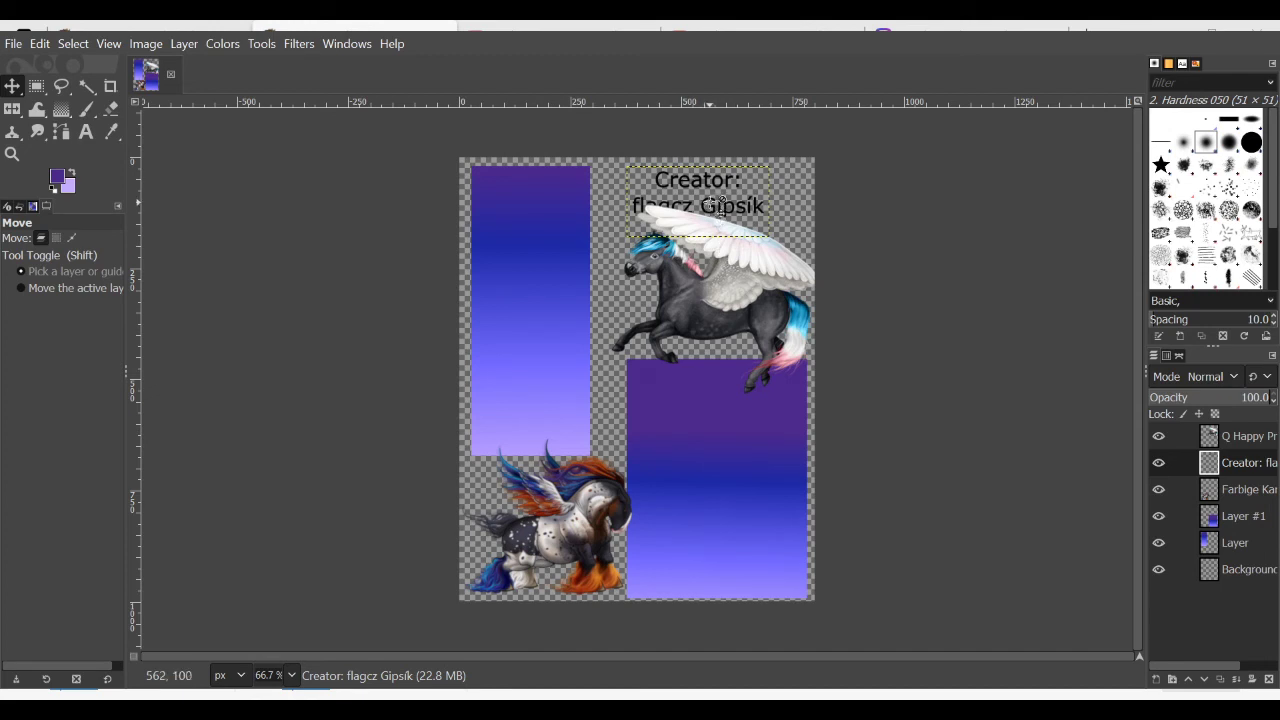
{"action": "left_click_drag", "start_coordinate": [735, 213], "coordinate": [762, 208]}
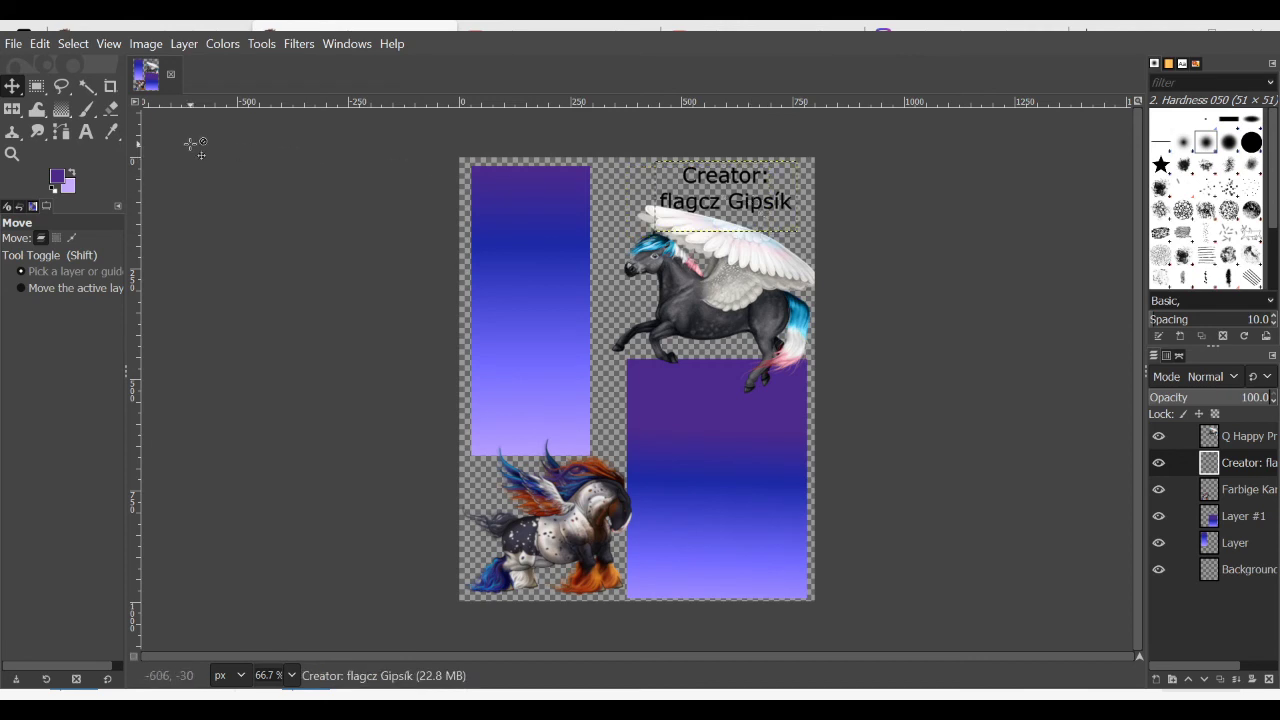
- Reopen the creator credit text for editing and delete the flagcz tag from it
{"action": "left_click", "coordinate": [86, 131]}
{"action": "left_click", "coordinate": [700, 200]}
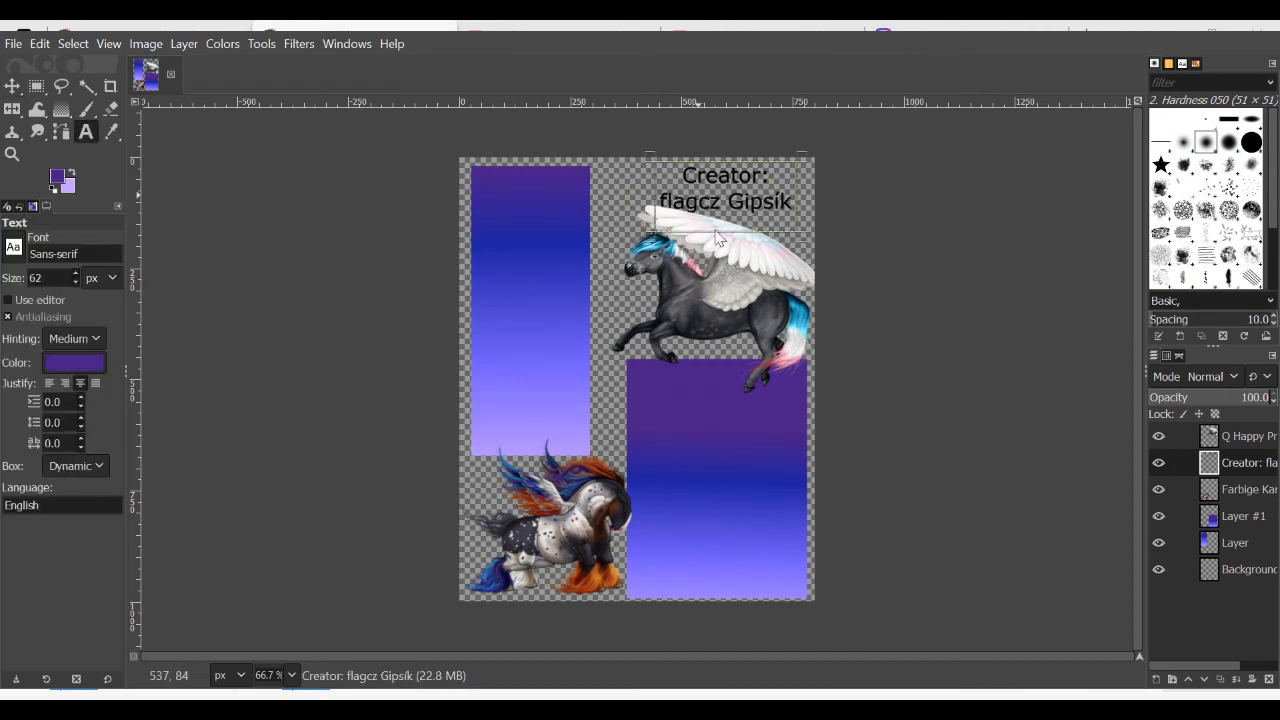
{"action": "left_click", "coordinate": [717, 285]}
{"action": "double_click", "coordinate": [746, 216]}
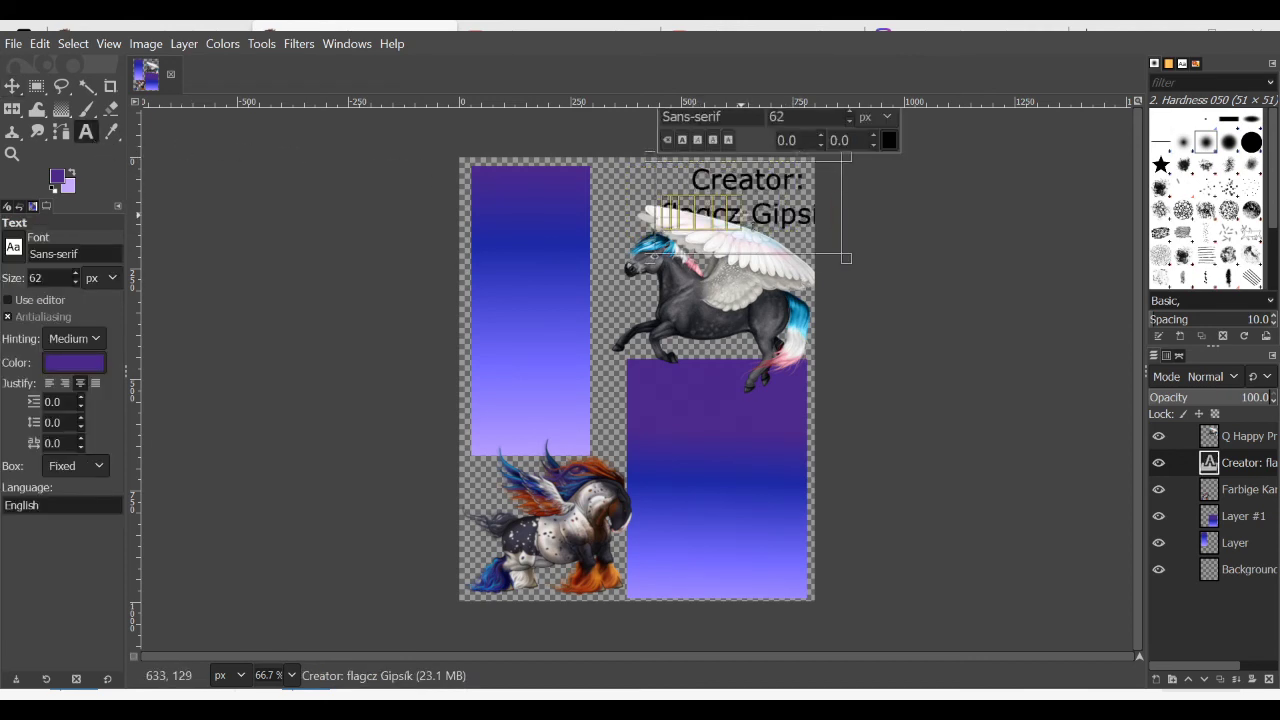
{"action": "key", "text": "BackSpace"}
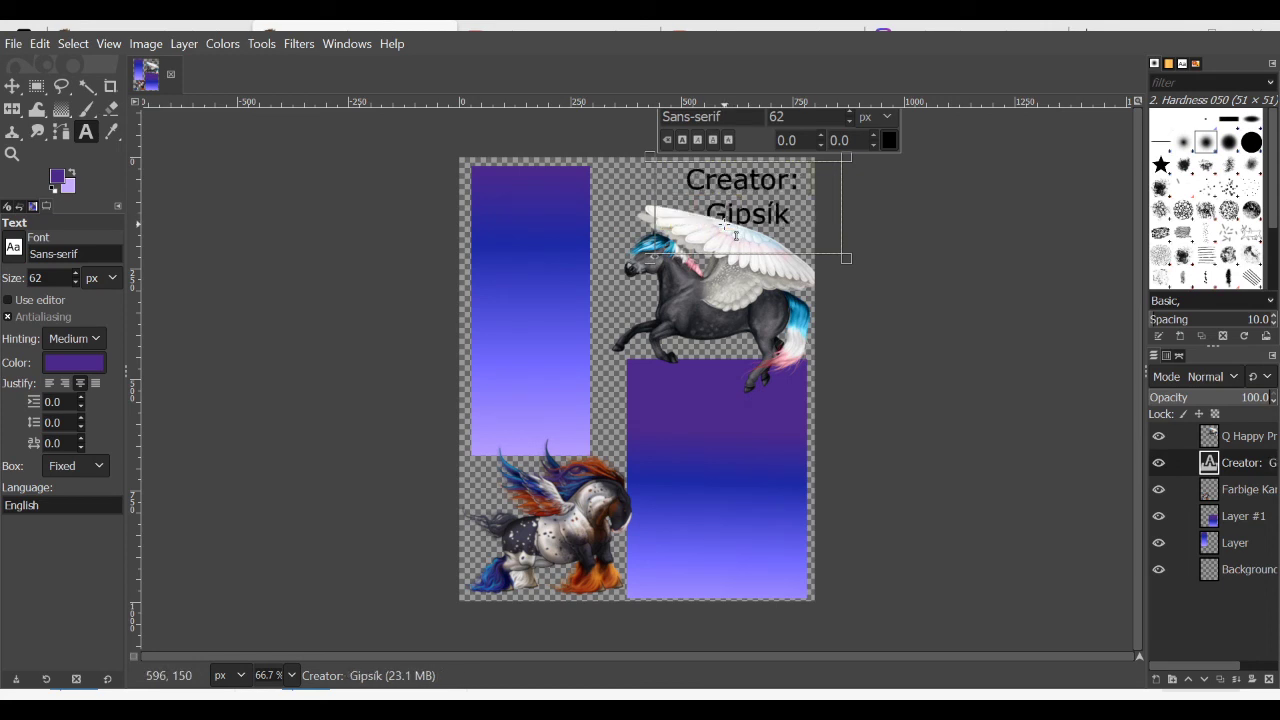
- Move the creator credit left within the canvas and reduce its font size so it fits on one line
{"action": "left_click", "coordinate": [12, 86]}
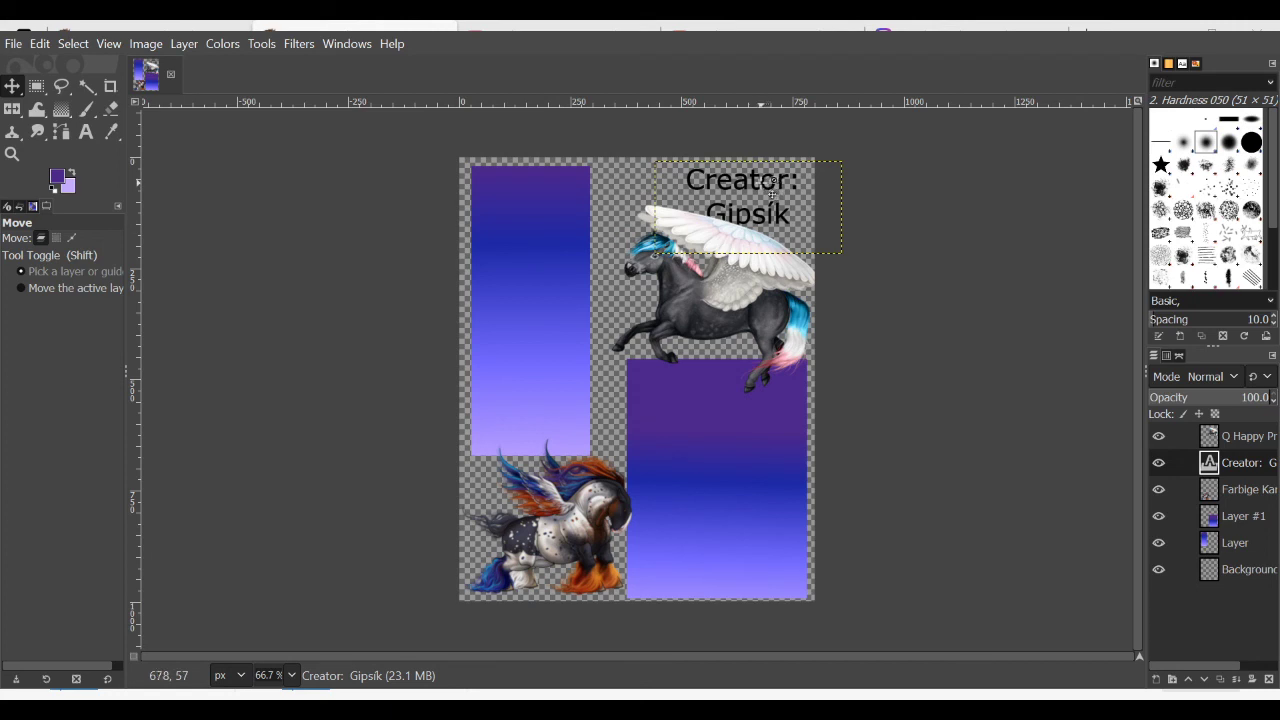
{"action": "left_click_drag", "start_coordinate": [765, 181], "coordinate": [711, 178]}
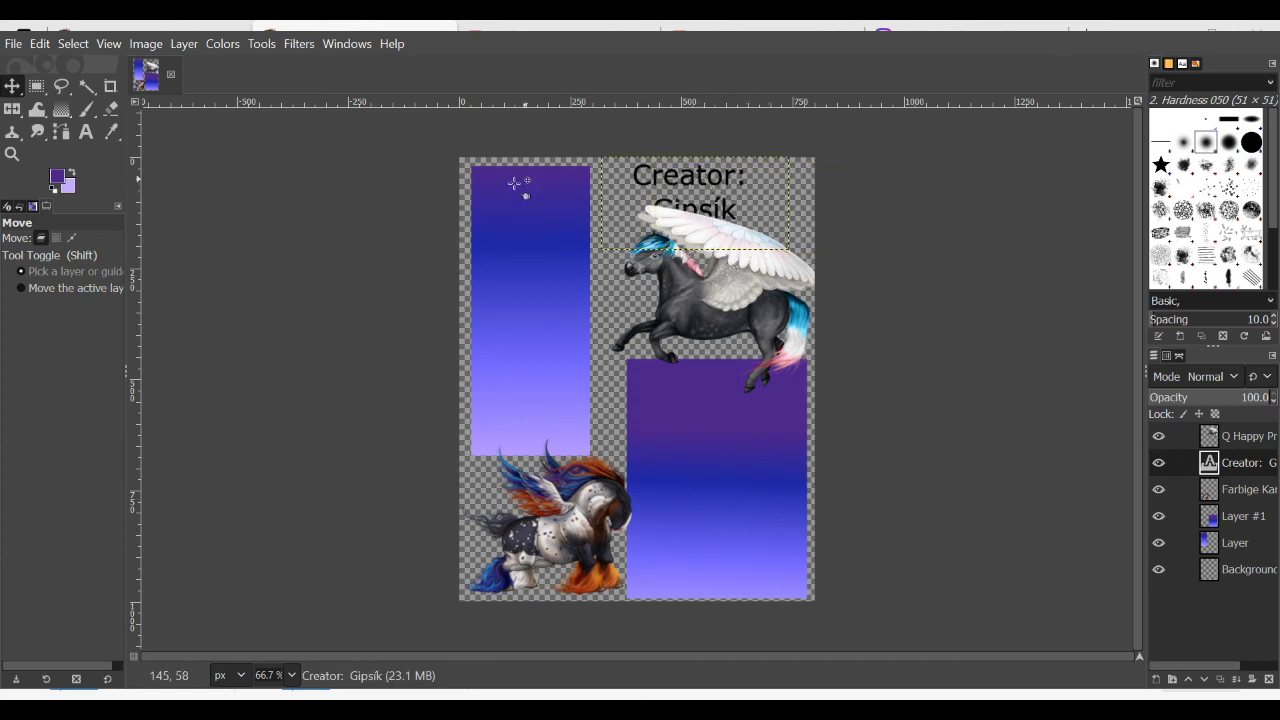
{"action": "left_click", "coordinate": [86, 132]}
{"action": "left_click", "coordinate": [700, 177]}
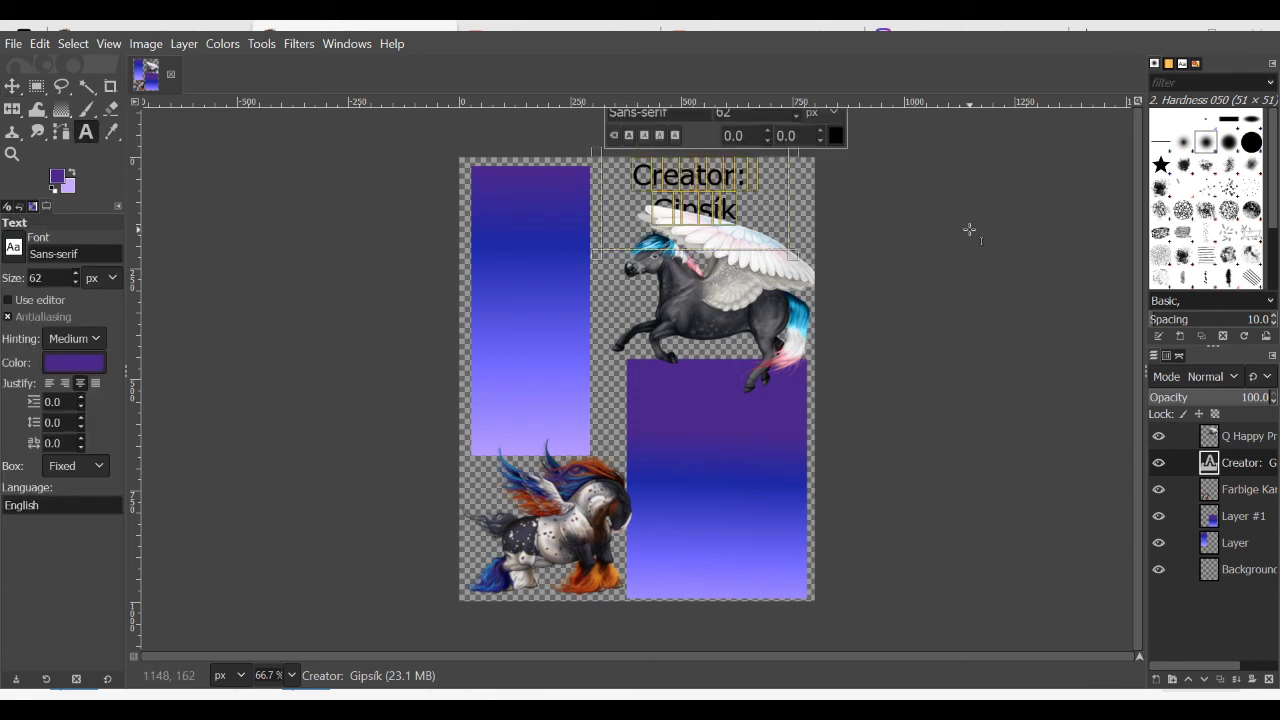
{"action": "left_click", "coordinate": [797, 117]}
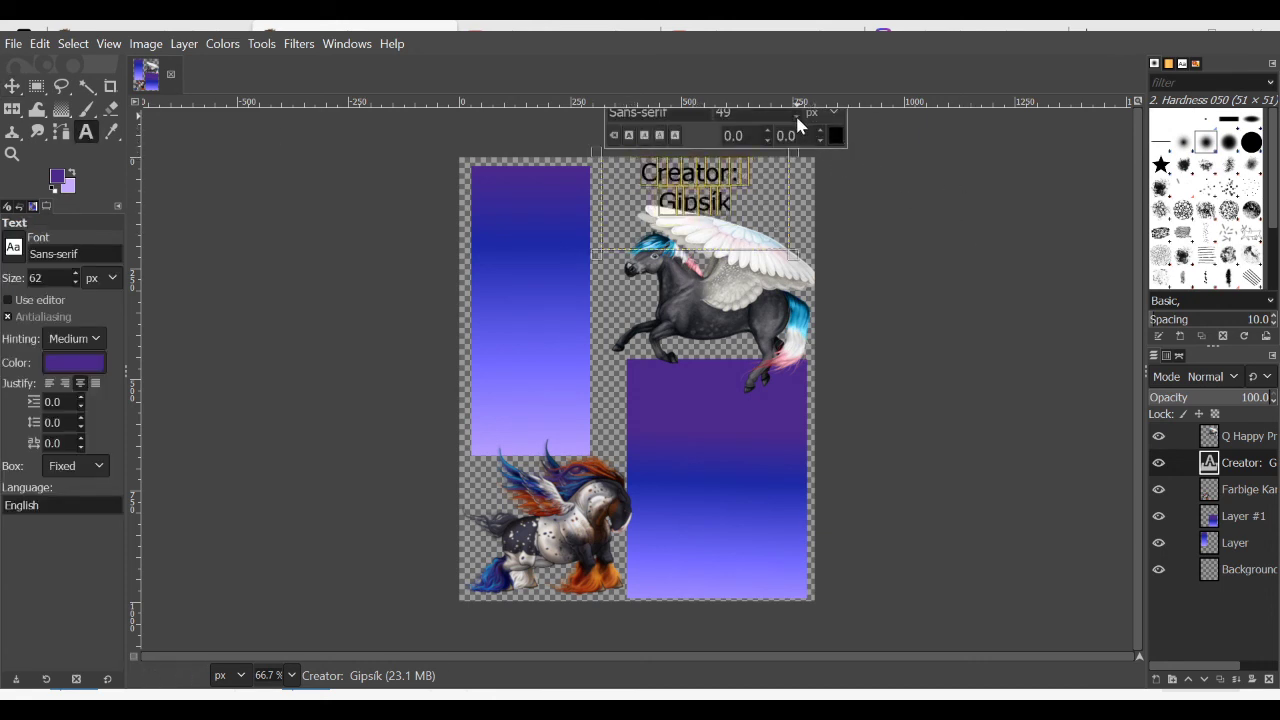
{"action": "left_click", "coordinate": [831, 215]}
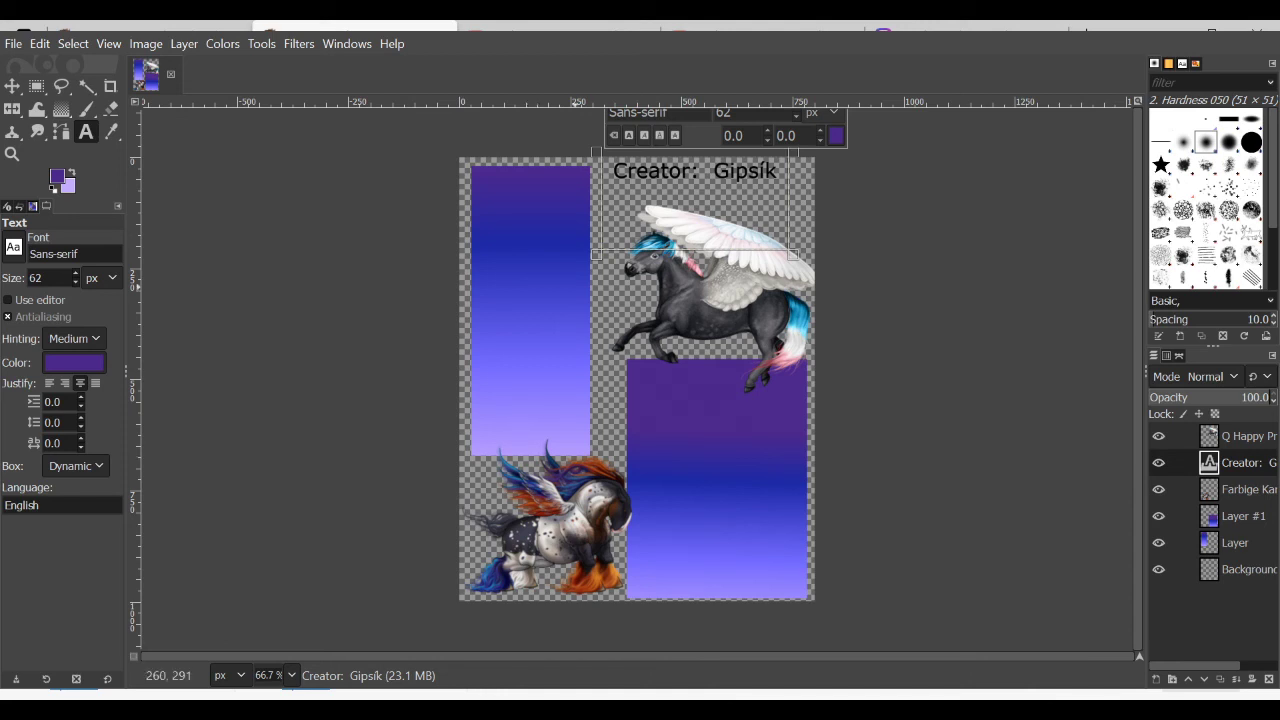
- Insert a new line above the existing credit, add the second creator's credit there, and remove its flagde tag
{"action": "left_click", "coordinate": [760, 188]}
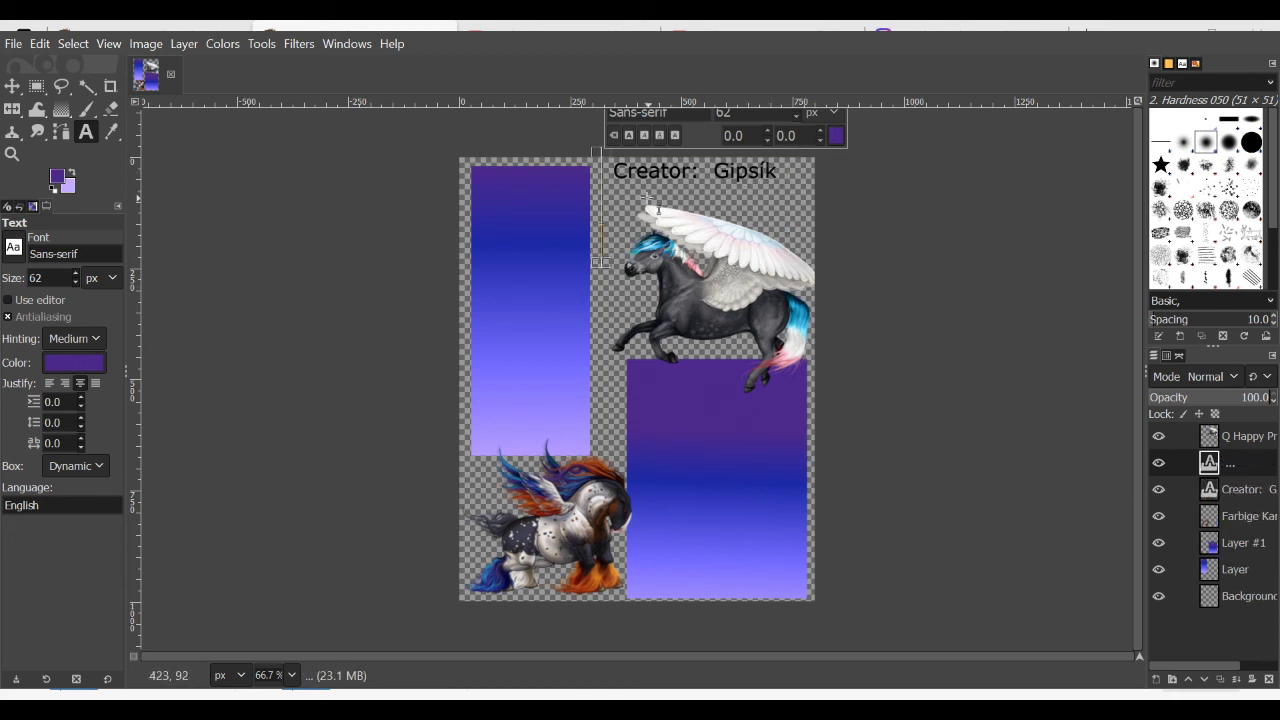
{"action": "left_click", "coordinate": [616, 203]}
{"action": "key", "text": "Return"}
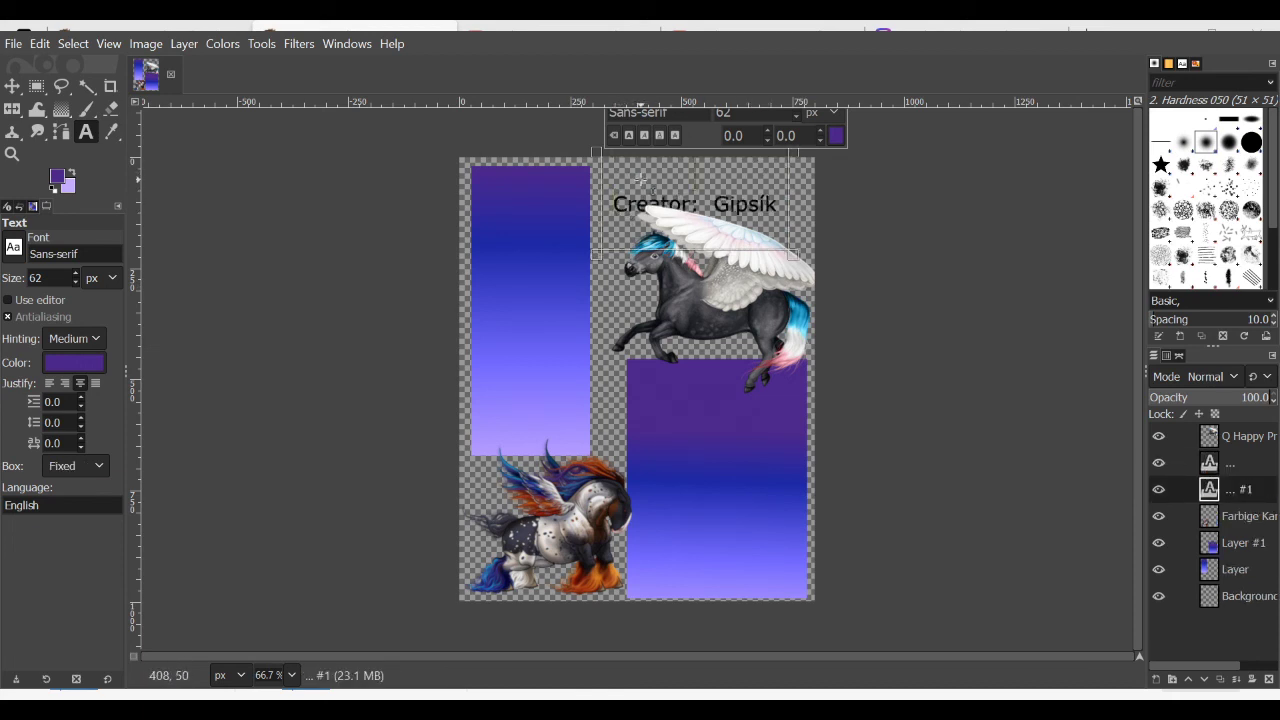
{"action": "type", "text": "Creator: flagde Dark River"}
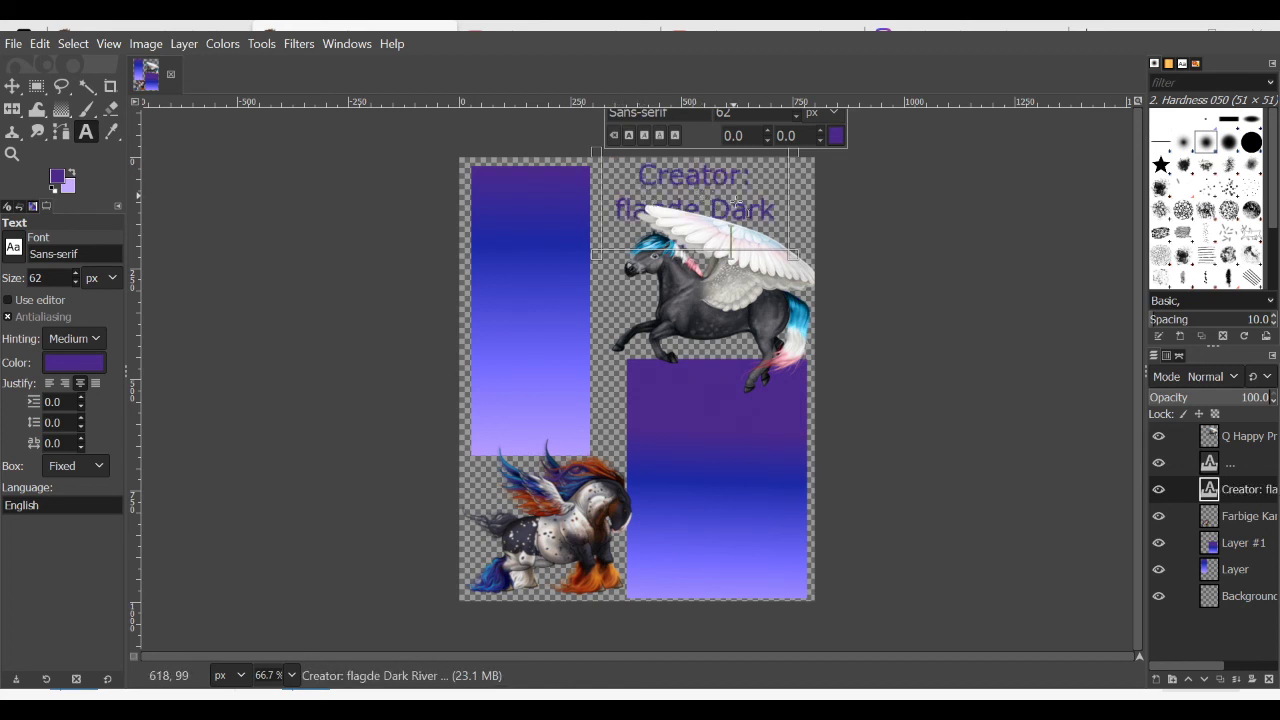
{"action": "double_click", "coordinate": [677, 218]}
{"action": "key", "text": "BackSpace"}
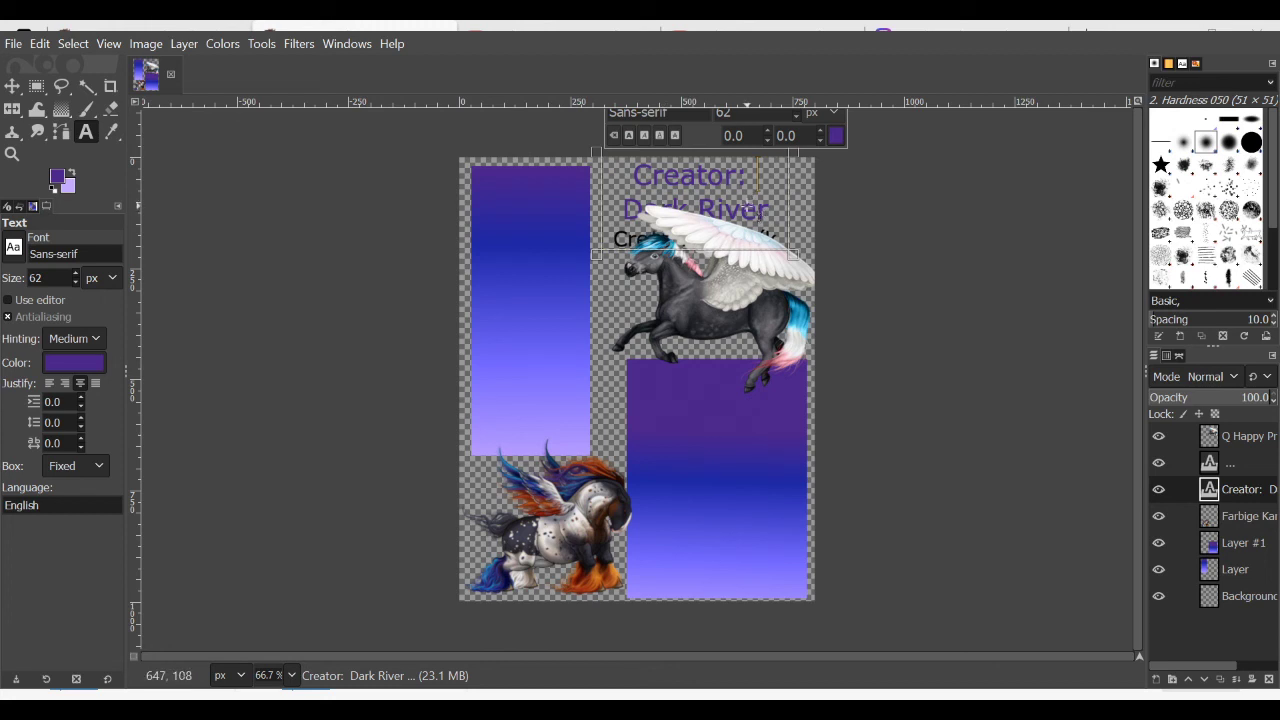
- Set the newly added credit line to a 44 px font size and colour it black
{"action": "triple_click", "coordinate": [643, 171]}
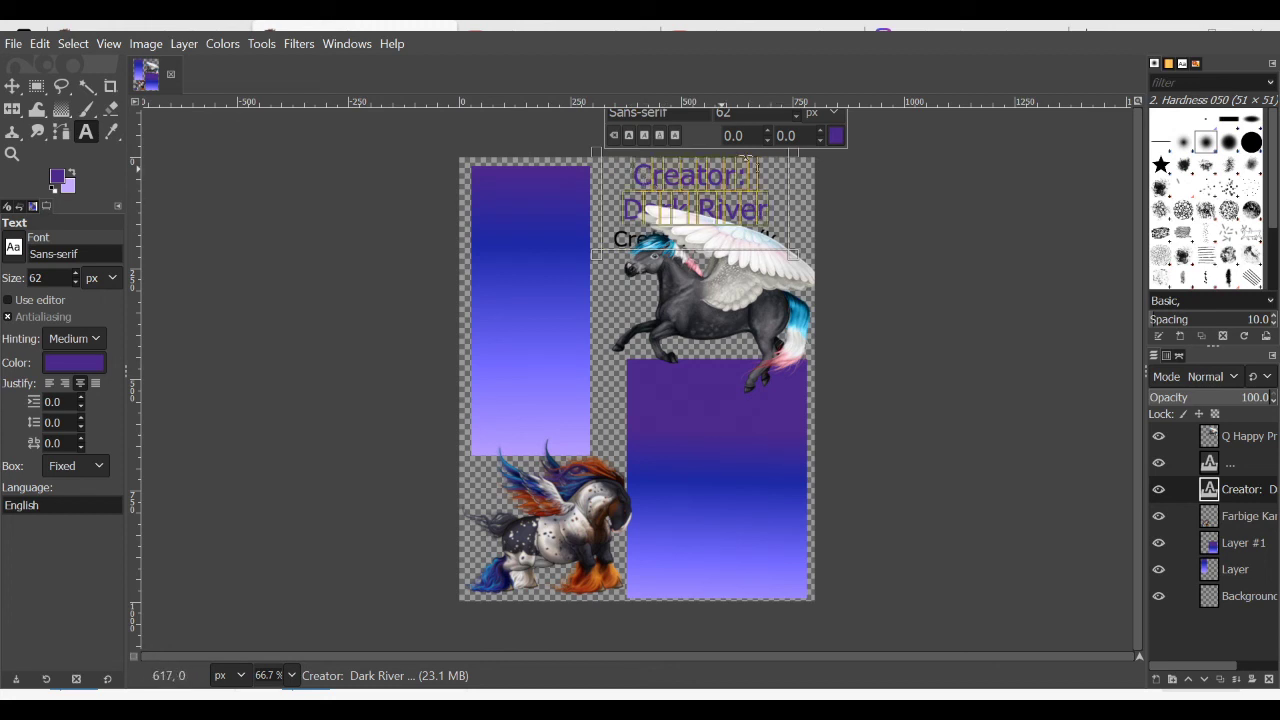
{"action": "scroll", "coordinate": [796, 115], "scroll_direction": "down", "scroll_amount": 14}
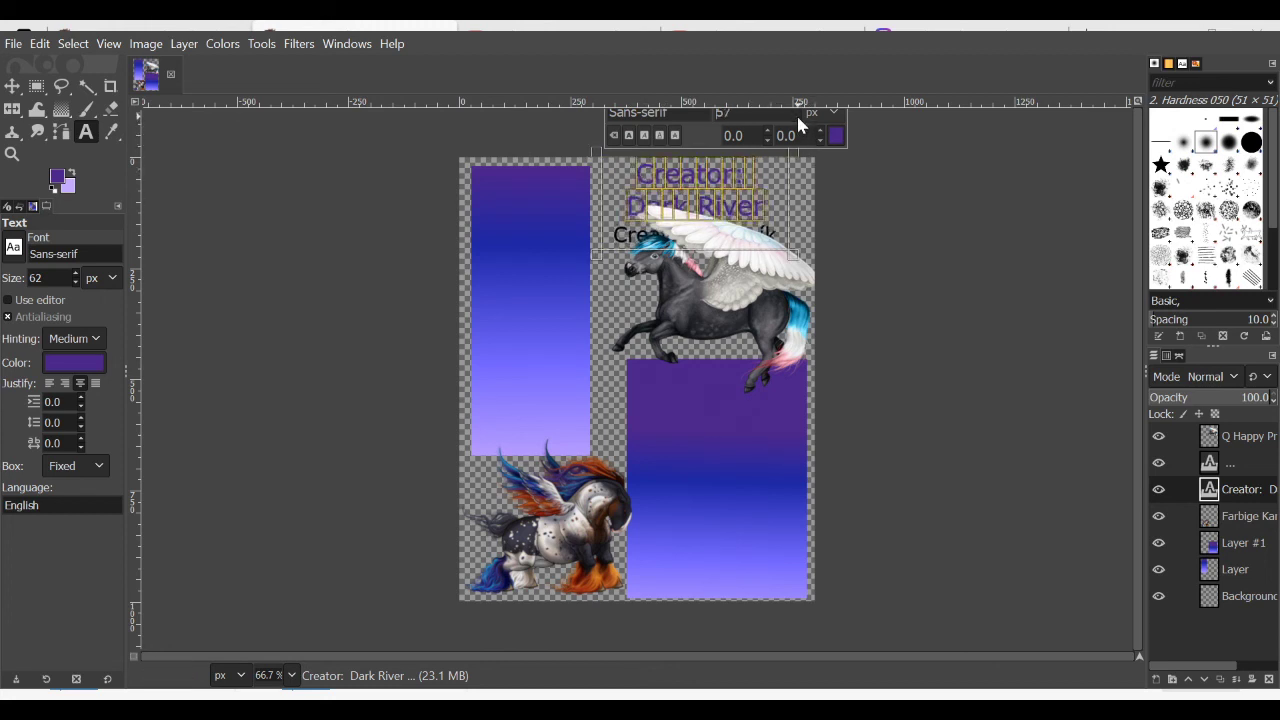
{"action": "scroll", "coordinate": [796, 115], "scroll_direction": "down", "scroll_amount": 4}
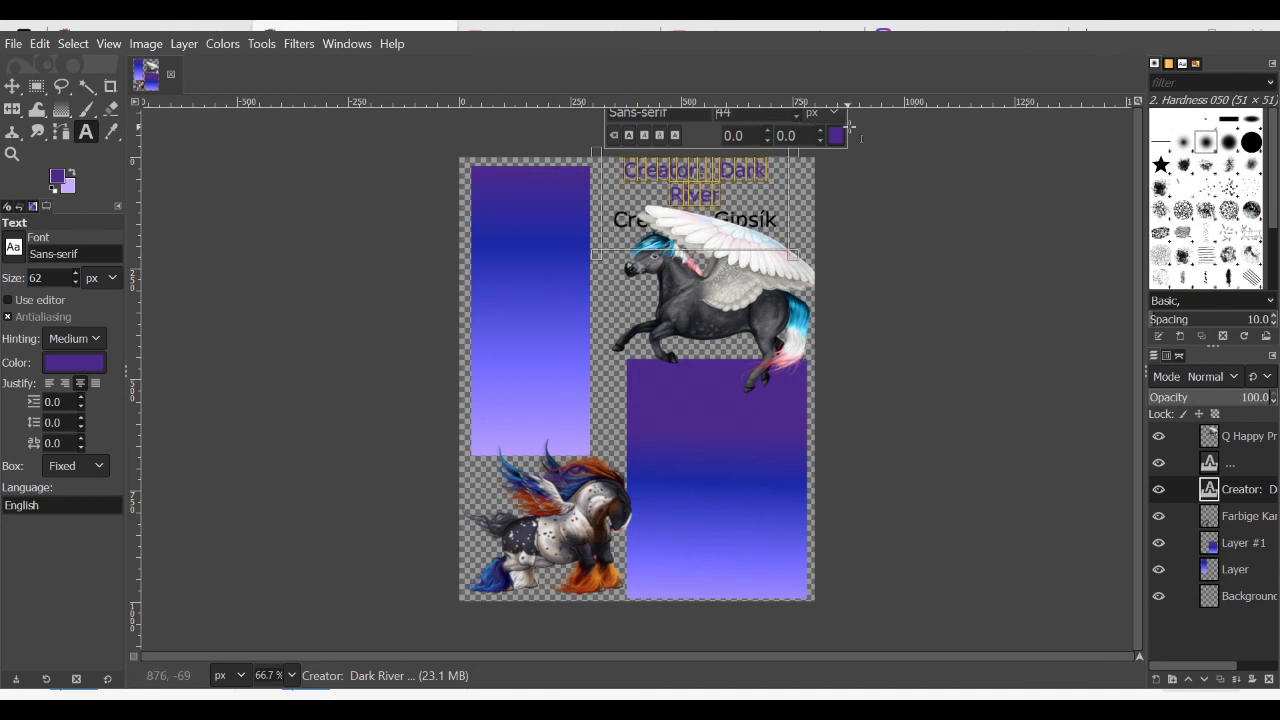
{"action": "left_click", "coordinate": [902, 302]}
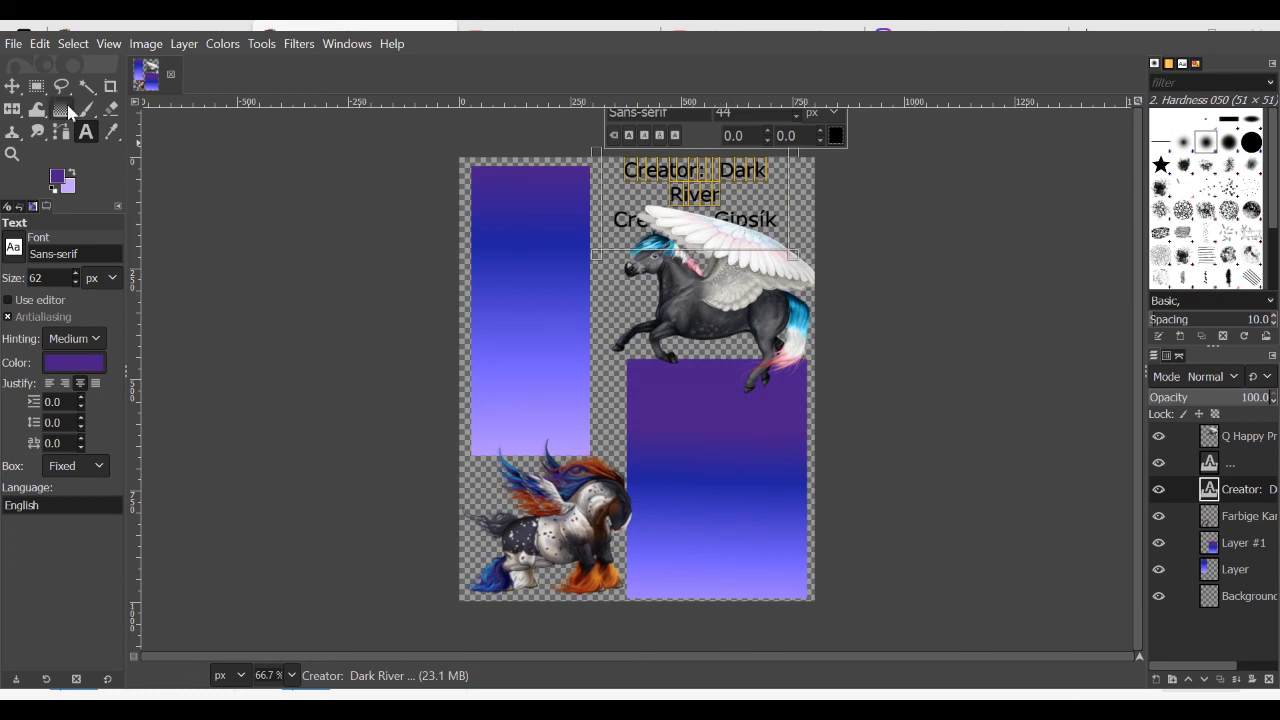
- Lower the Q Happy Pride horse clear of the credits and shift the credit text right to the canvas edge
{"action": "left_click", "coordinate": [12, 86]}
{"action": "left_click_drag", "start_coordinate": [682, 289], "coordinate": [705, 324]}
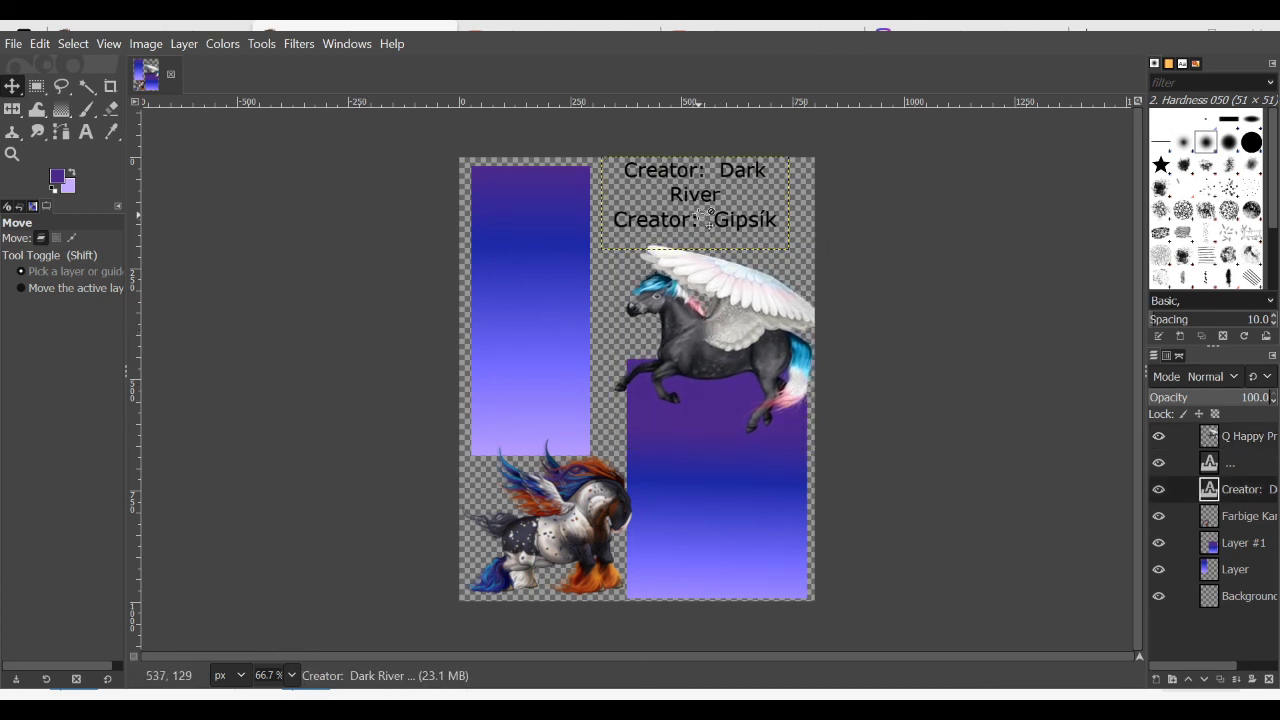
{"action": "left_click_drag", "start_coordinate": [709, 195], "coordinate": [750, 212]}
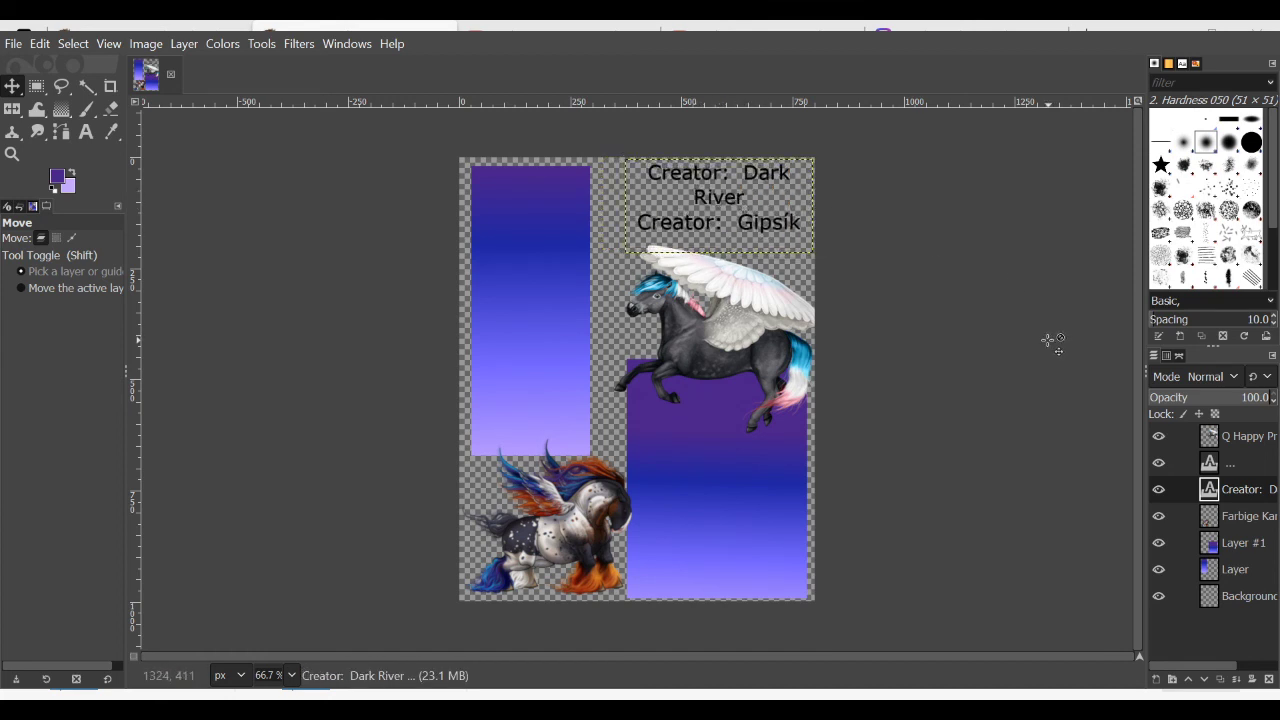
- Select the Background layer
{"action": "left_click", "coordinate": [1236, 596]}
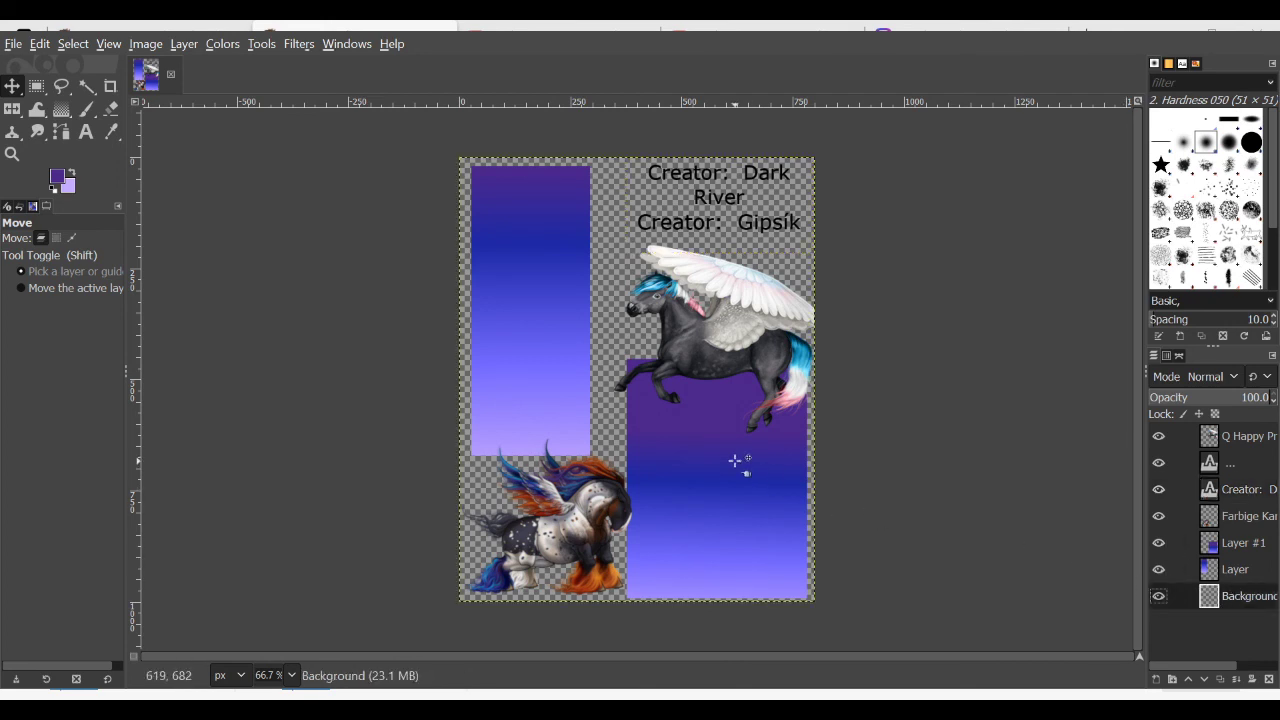